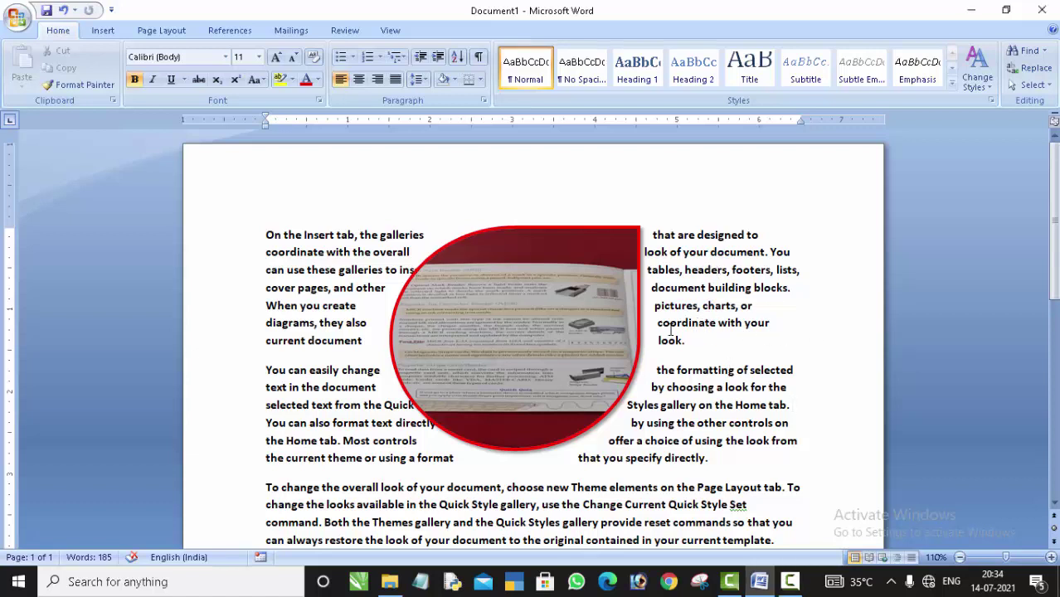
# Step: Move the insertion point past the bold text and circular picture onto the blank second page
pyautogui.click(576, 321)
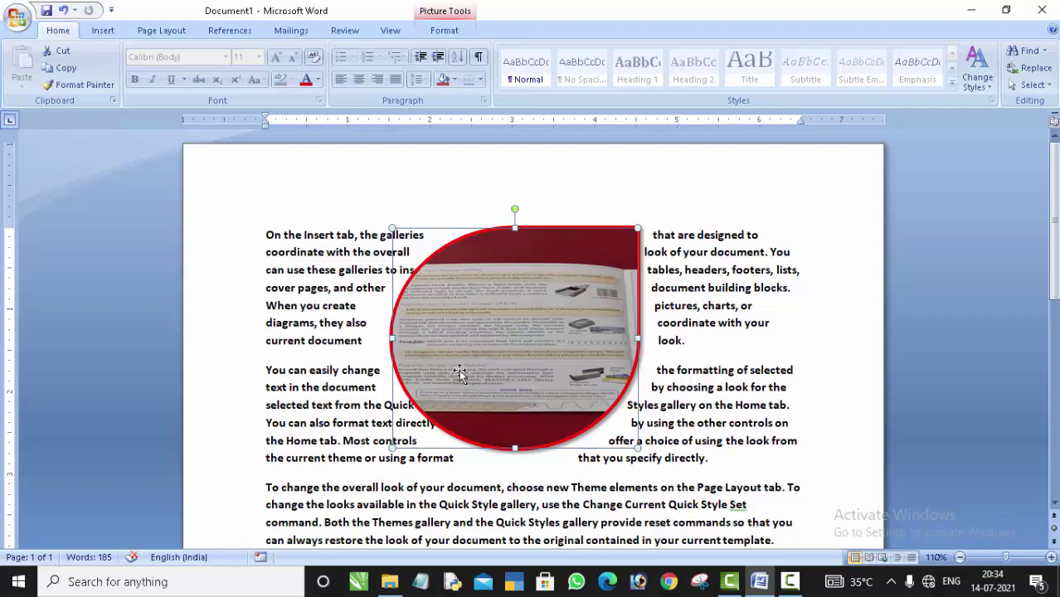
pyautogui.scroll(-3, 795, 411)
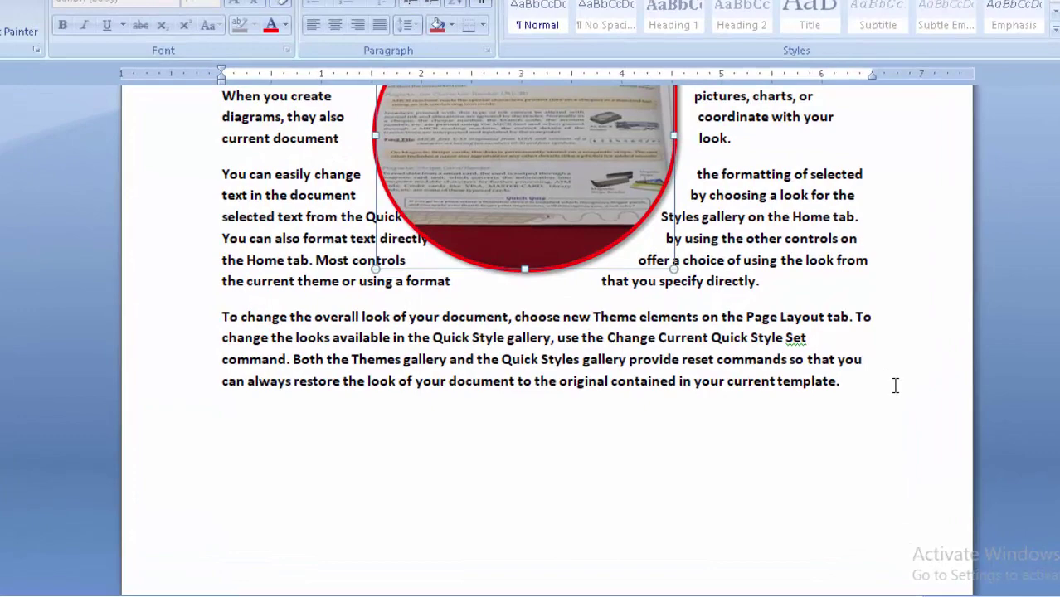
pyautogui.click(817, 375)
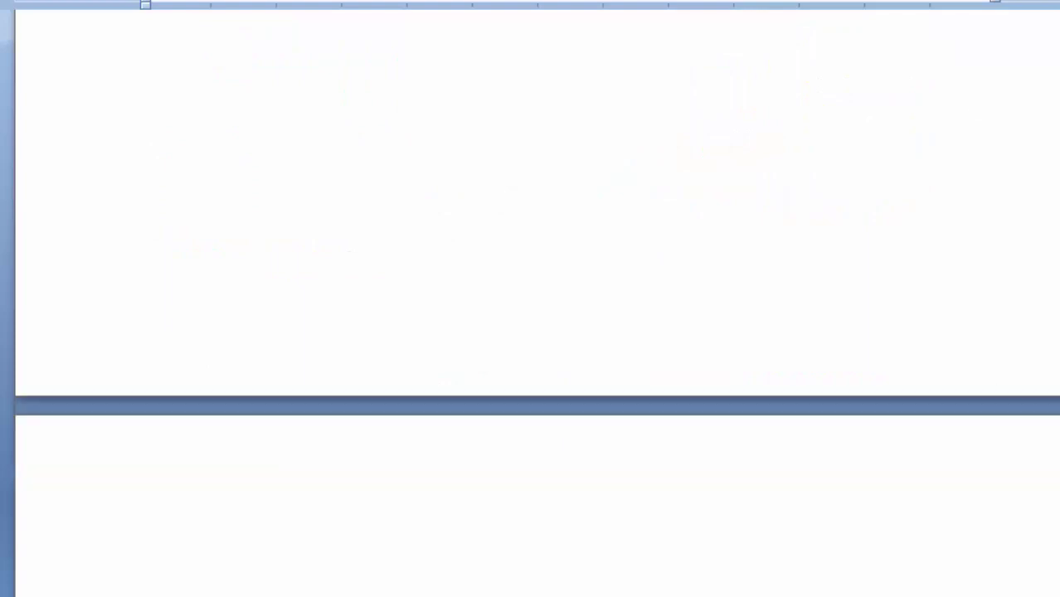
# Step: Bring up the Insert tab's Shapes gallery with the empty second page in view
pyautogui.scroll(-6, 619, 453)
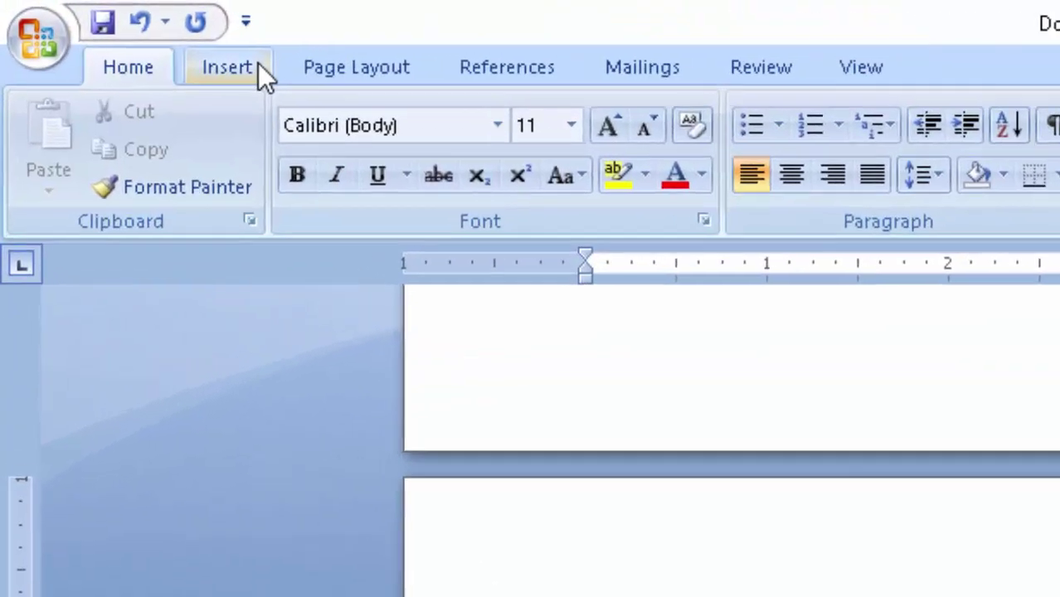
pyautogui.click(258, 65)
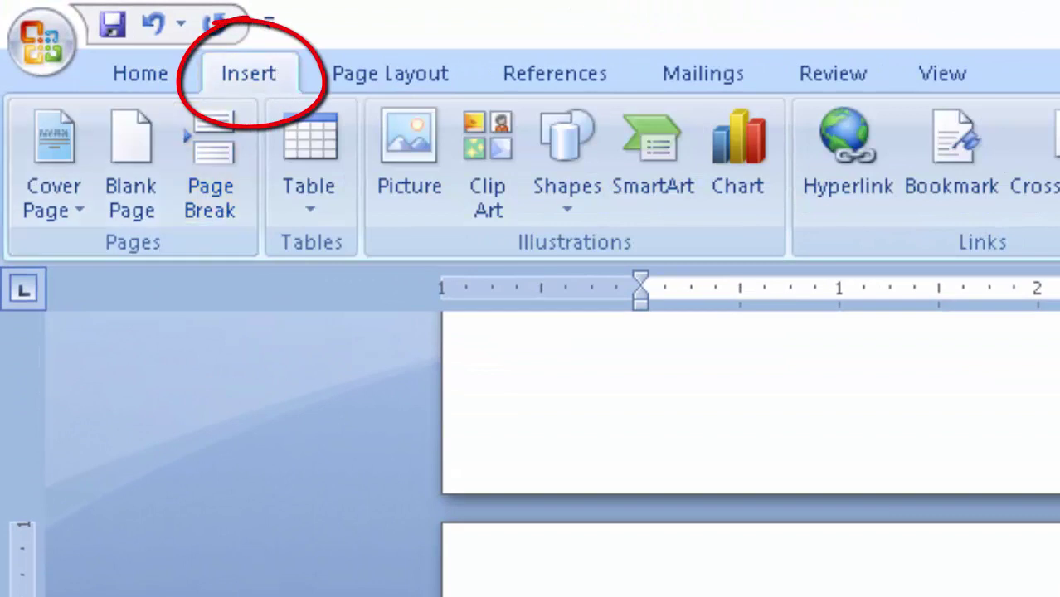
pyautogui.click(568, 217)
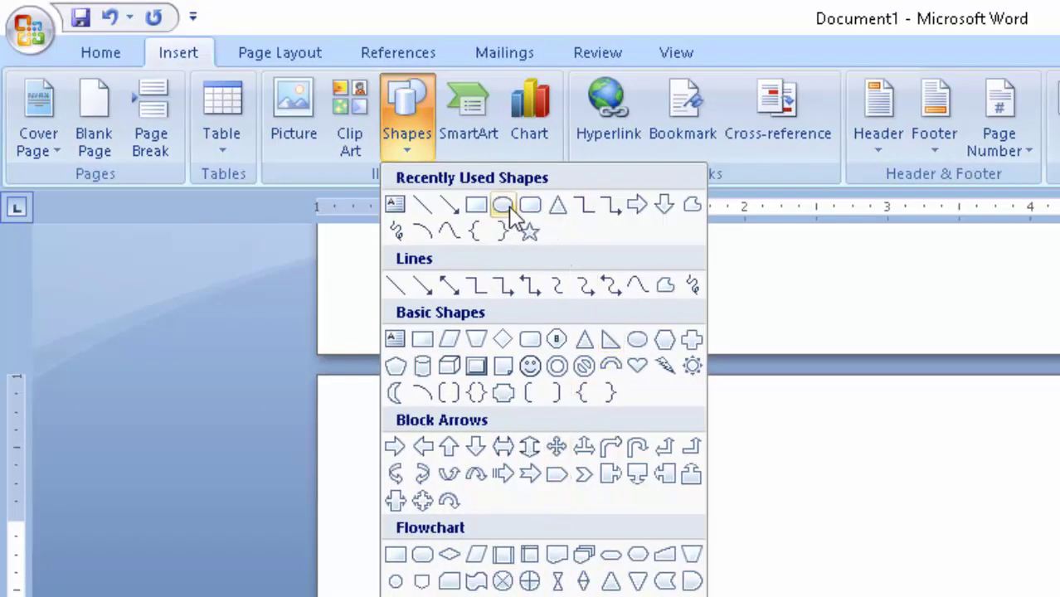
# Step: Draw a rectangle near the top of page two and reselect it
pyautogui.click(476, 206)
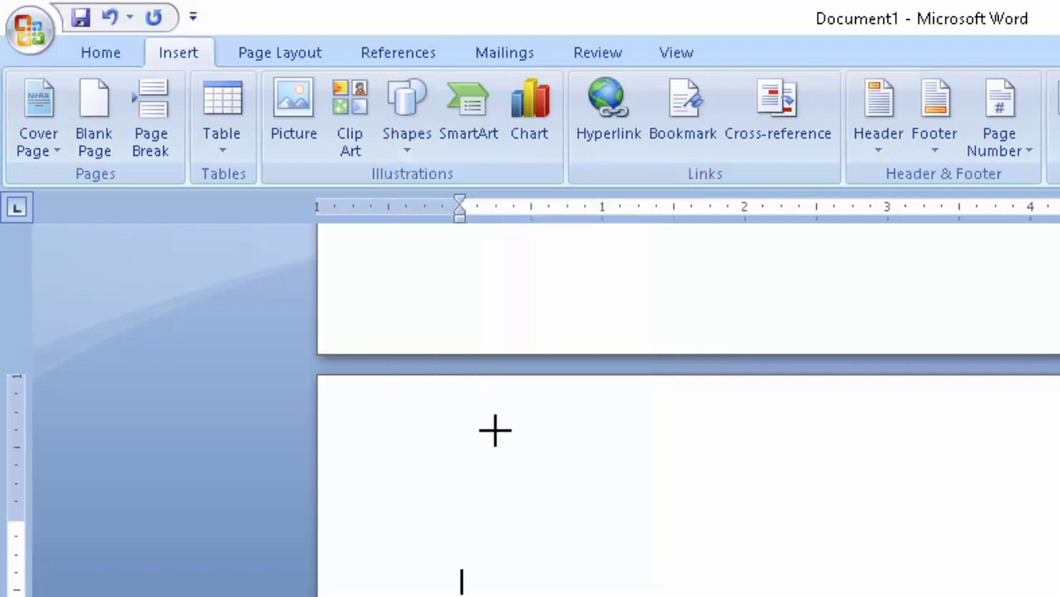
pyautogui.moveTo(504, 437)
pyautogui.mouseDown()
pyautogui.moveTo(887, 596)
pyautogui.moveTo(1059, 596)
pyautogui.mouseUp()
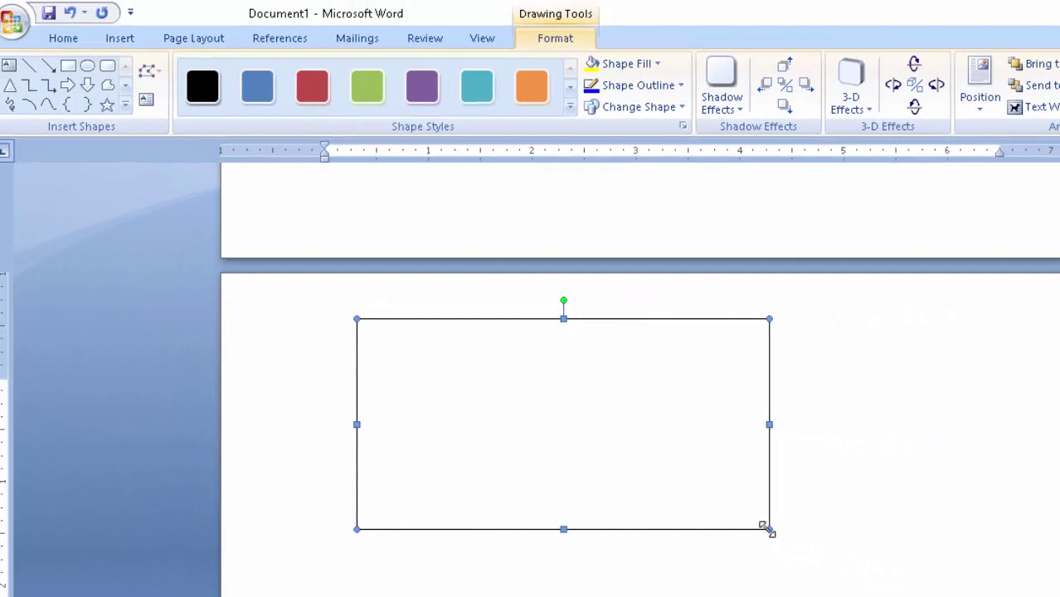
pyautogui.click(632, 587)
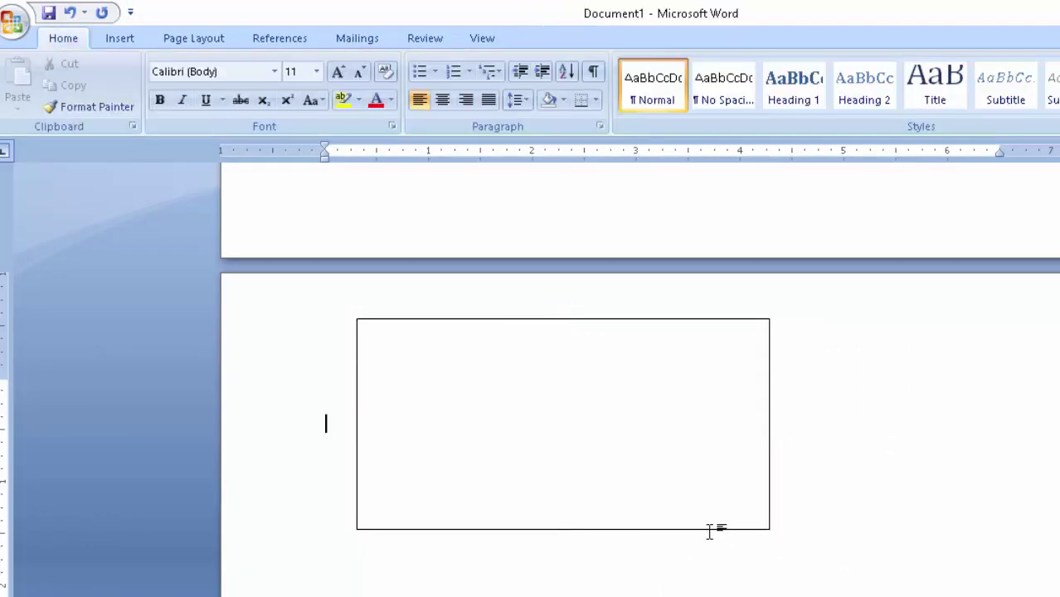
pyautogui.click(668, 521)
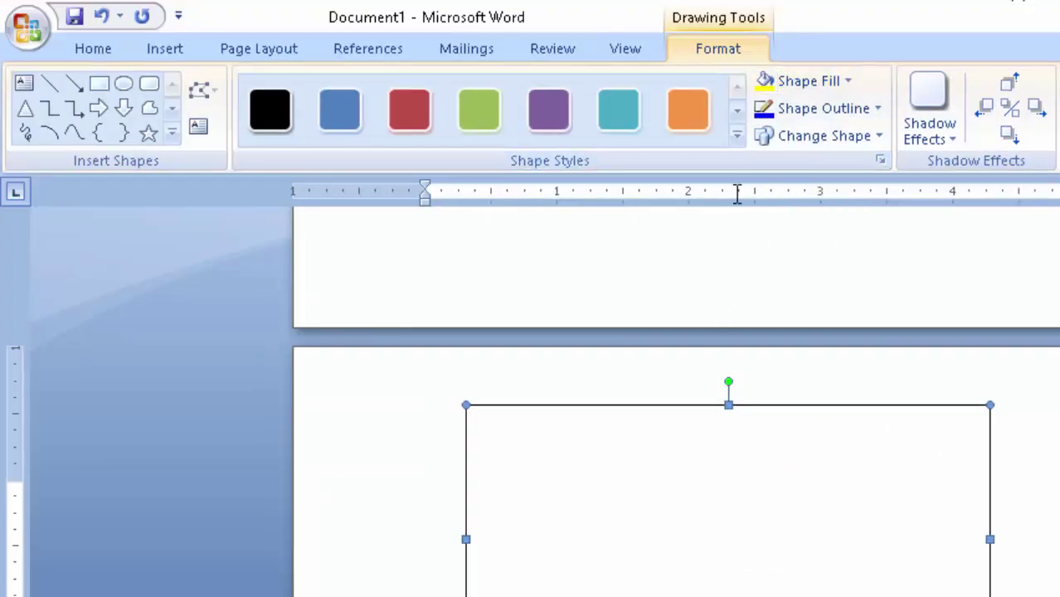
# Step: Apply the light purple gradient shape style to the rectangle, leaving its fill unchanged
pyautogui.click(737, 134)
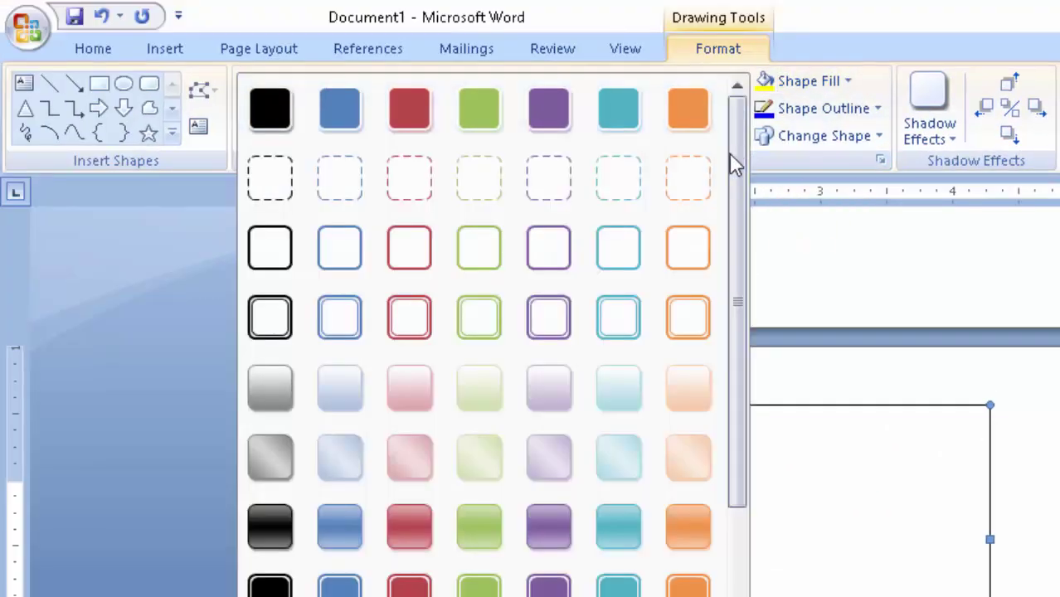
pyautogui.click(570, 448)
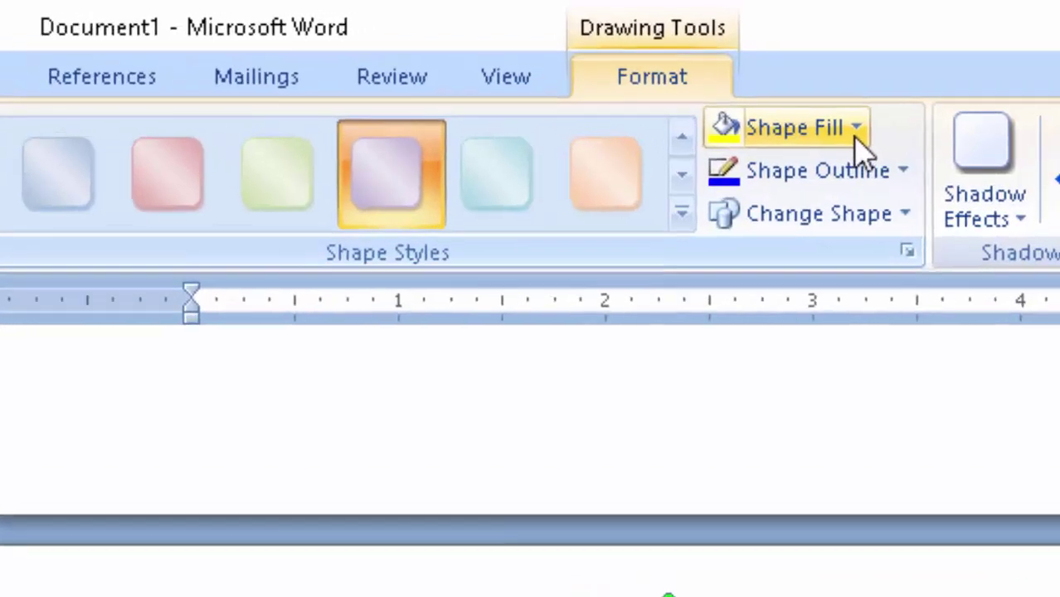
pyautogui.click(708, 68)
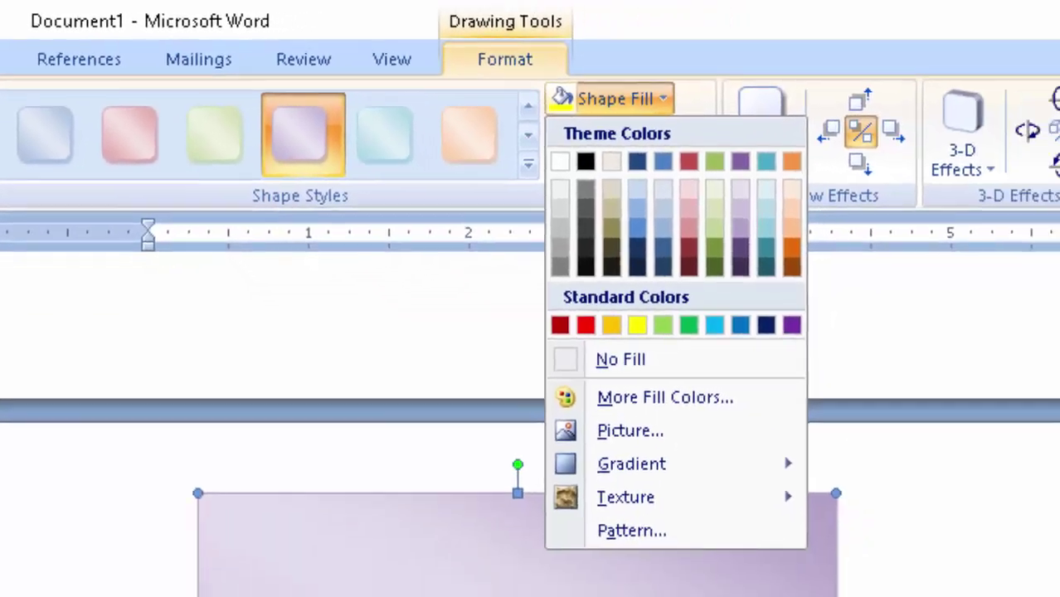
pyautogui.click(762, 445)
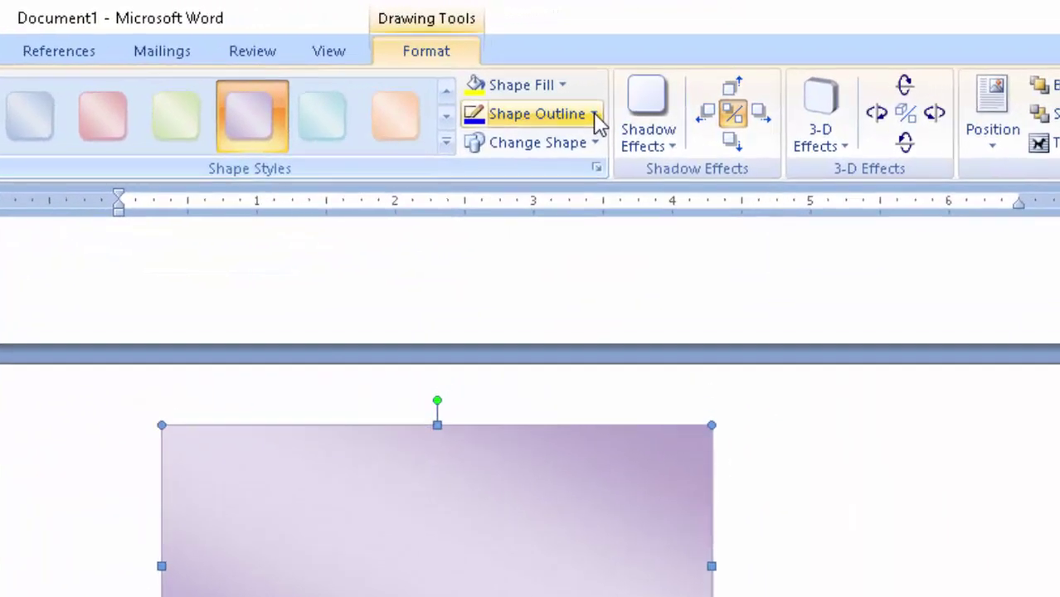
# Step: Make the rectangle's outline red from Standard Colors, then reopen the outline weight choices
pyautogui.click(629, 78)
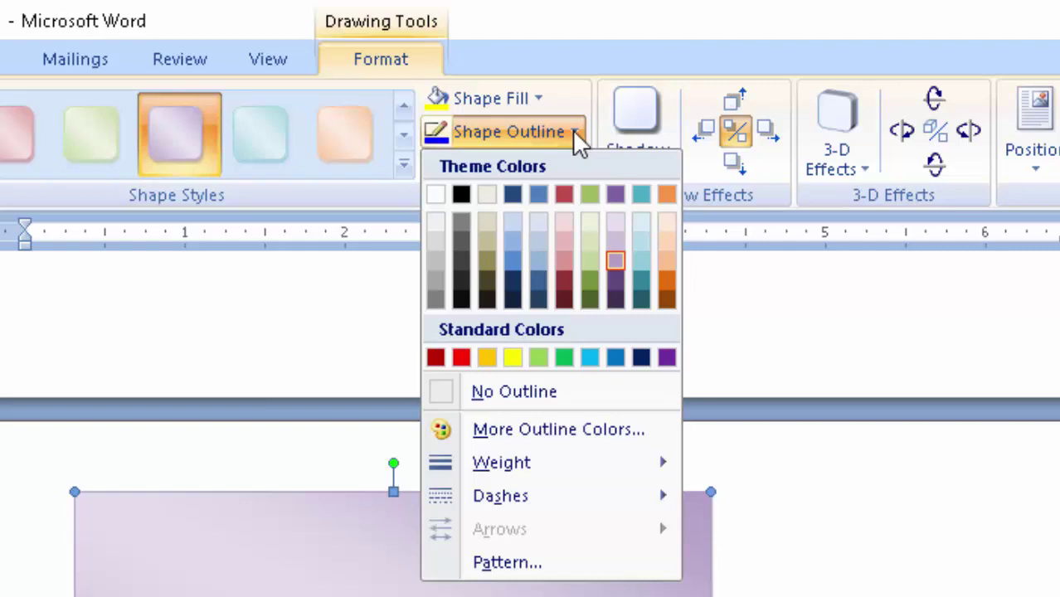
pyautogui.click(462, 357)
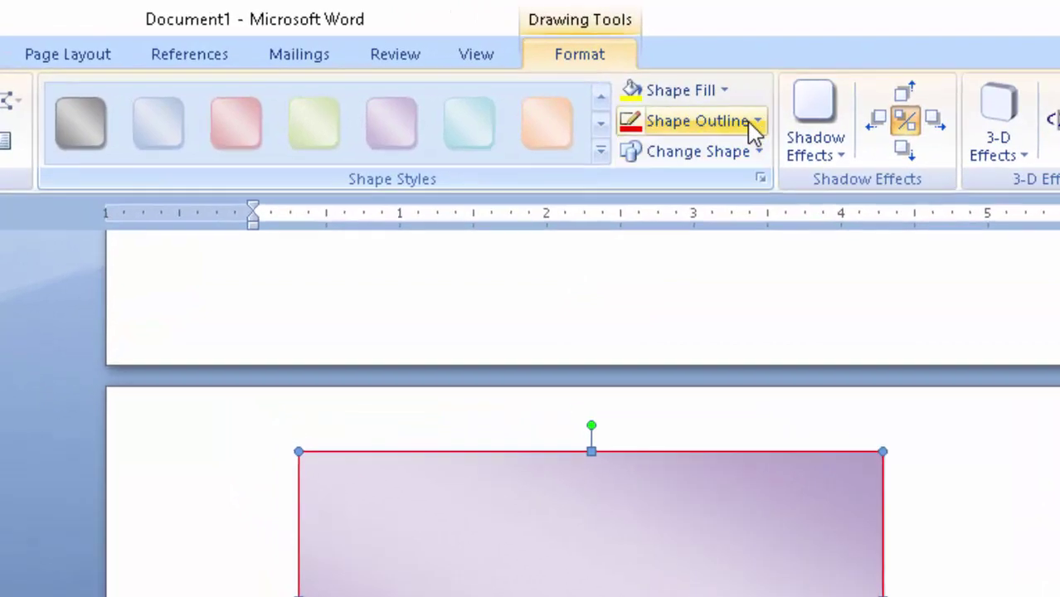
pyautogui.click(750, 123)
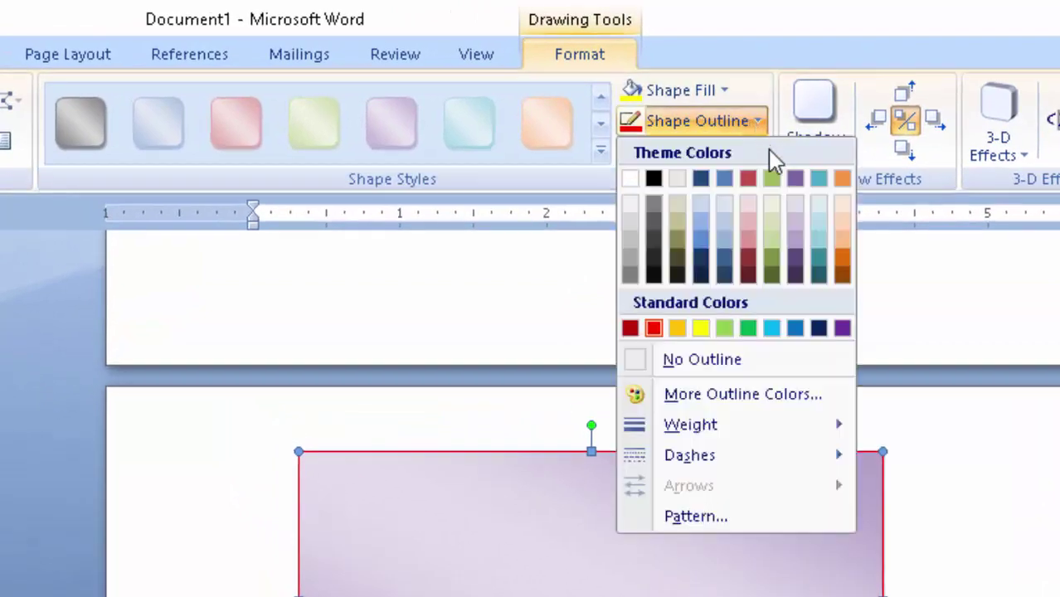
pyautogui.moveTo(746, 438)
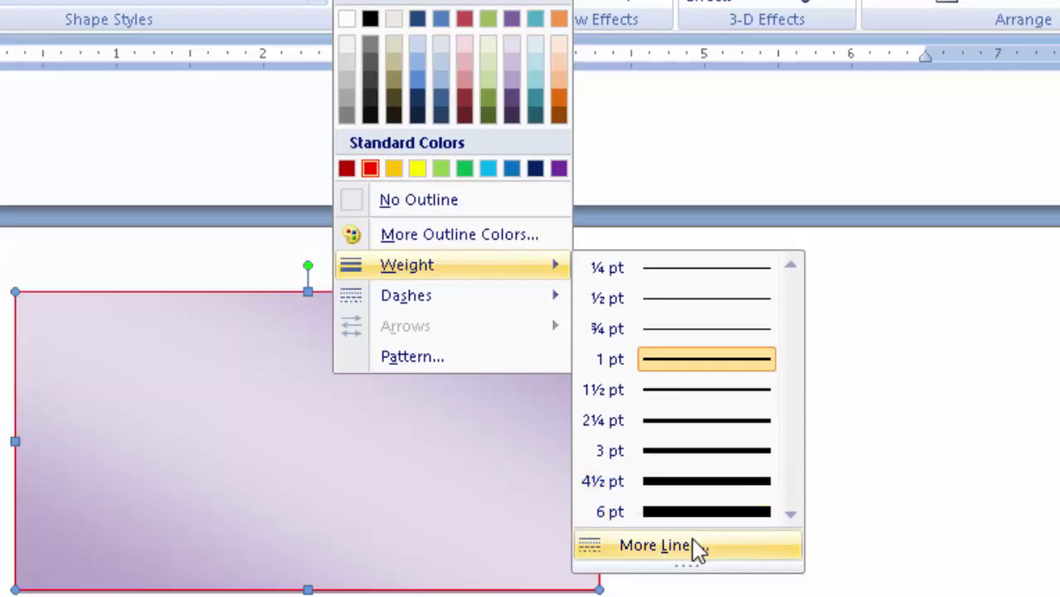
# Step: Set the red outline's dash style to Square Dot in the Format AutoShape settings
pyautogui.click(664, 546)
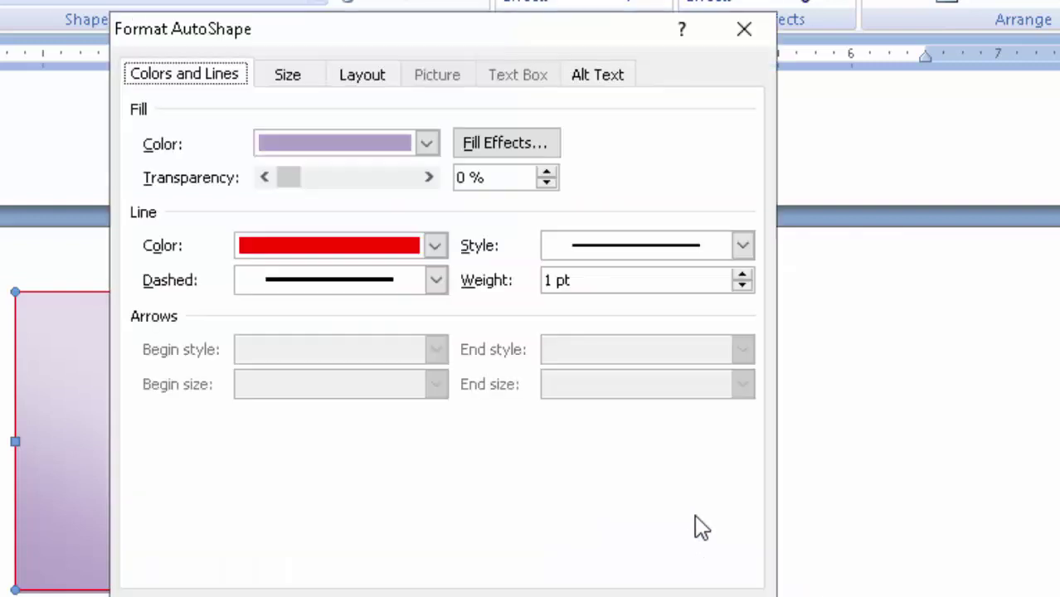
pyautogui.click(436, 281)
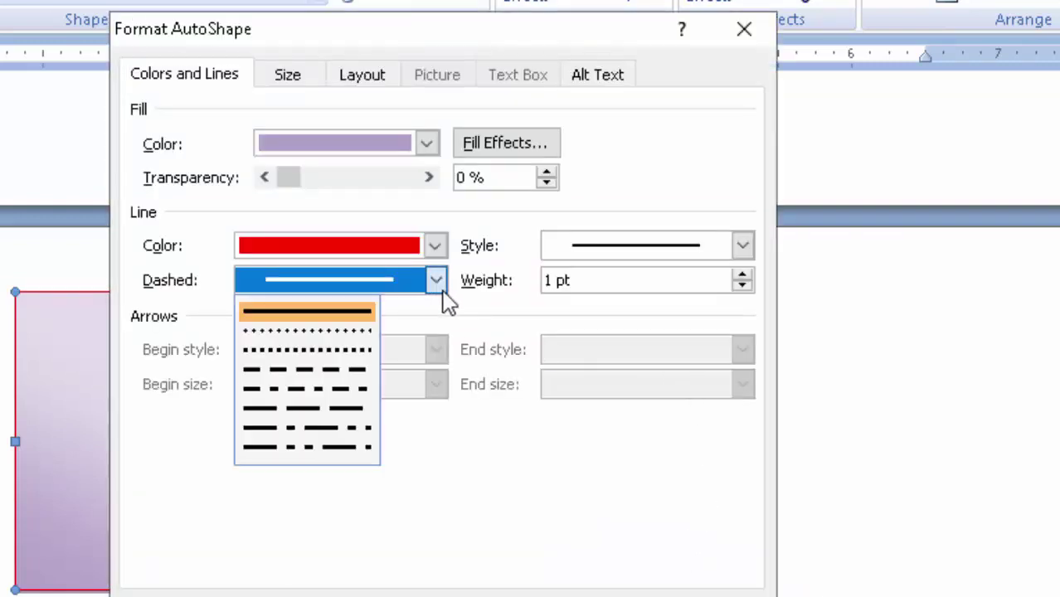
pyautogui.click(327, 355)
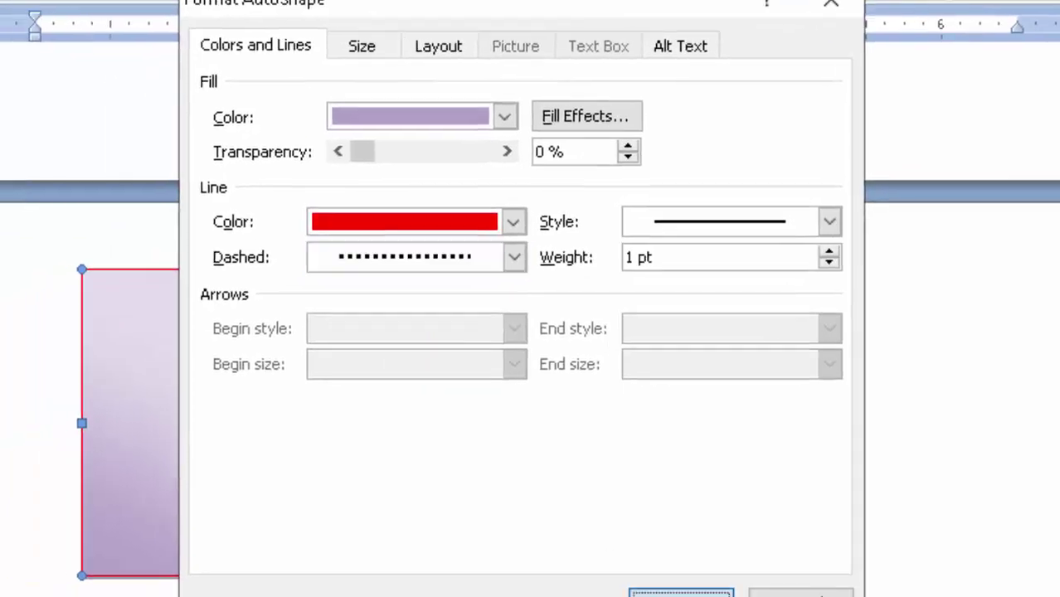
pyautogui.click(523, 554)
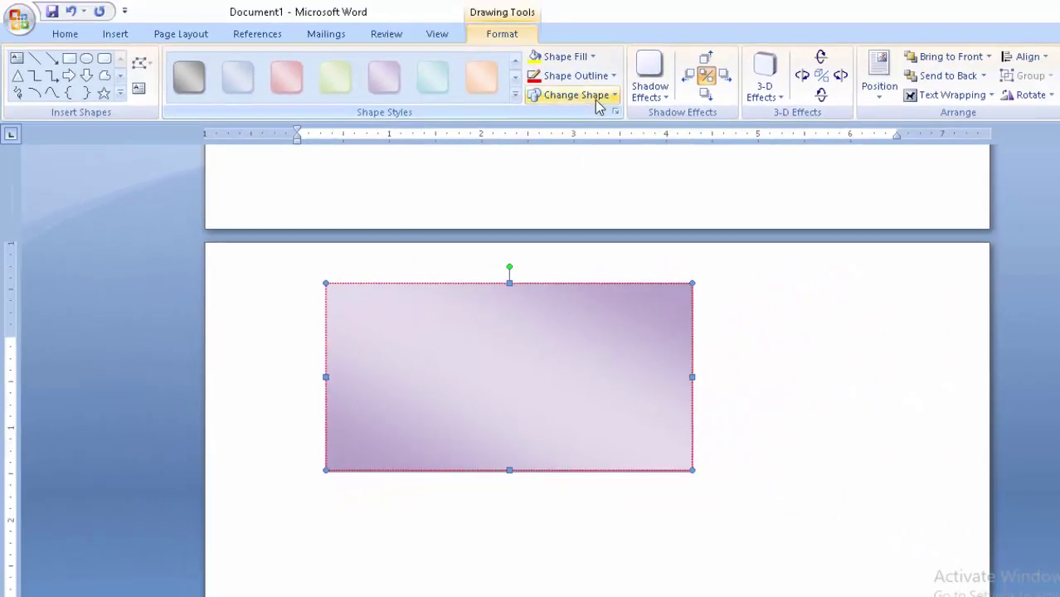
pyautogui.click(565, 104)
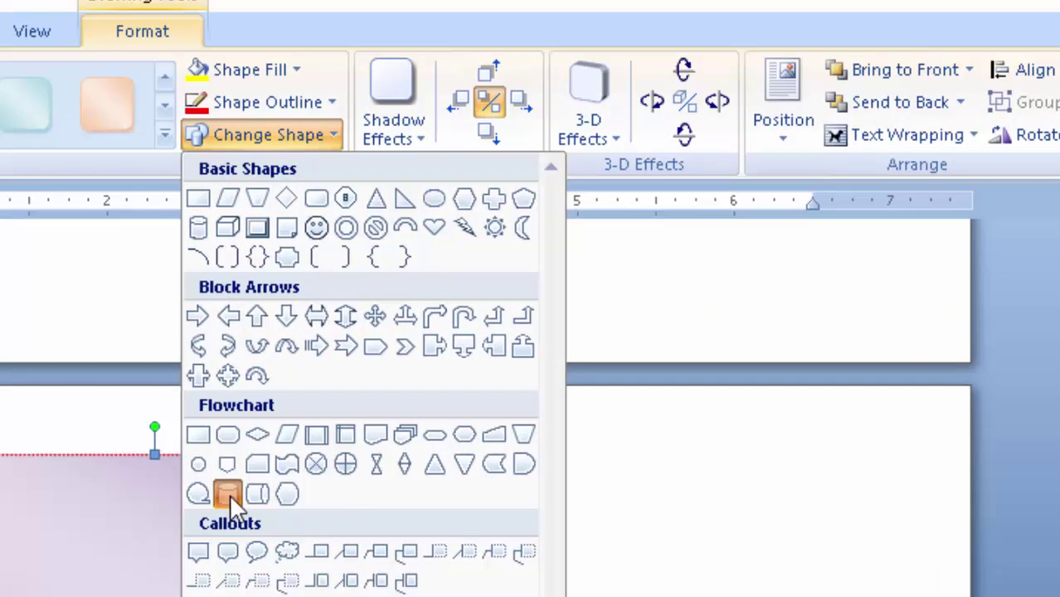
pyautogui.click(198, 520)
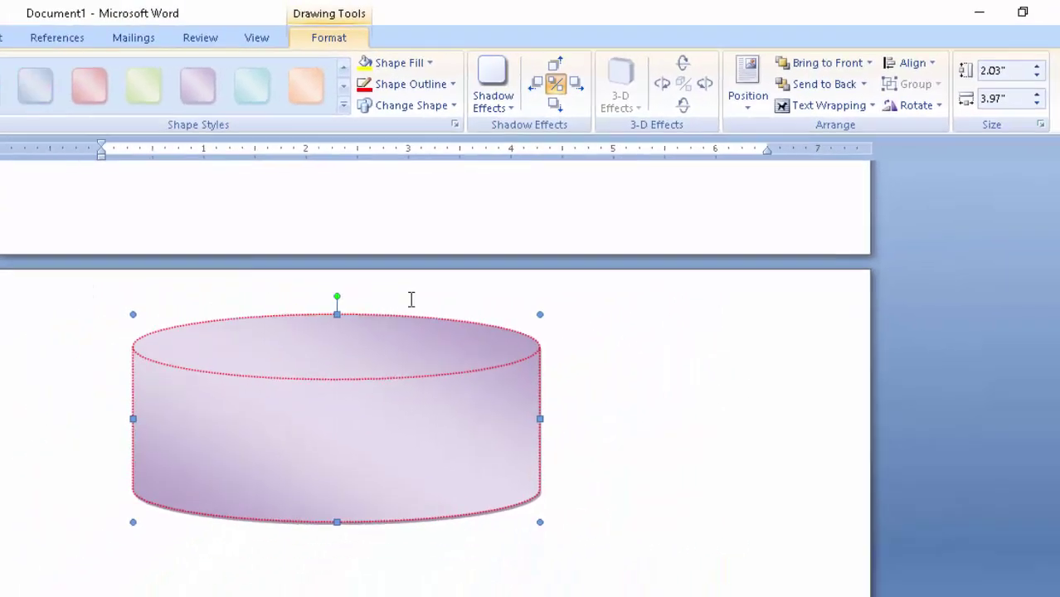
pyautogui.hotkey('ctrl', 'z')
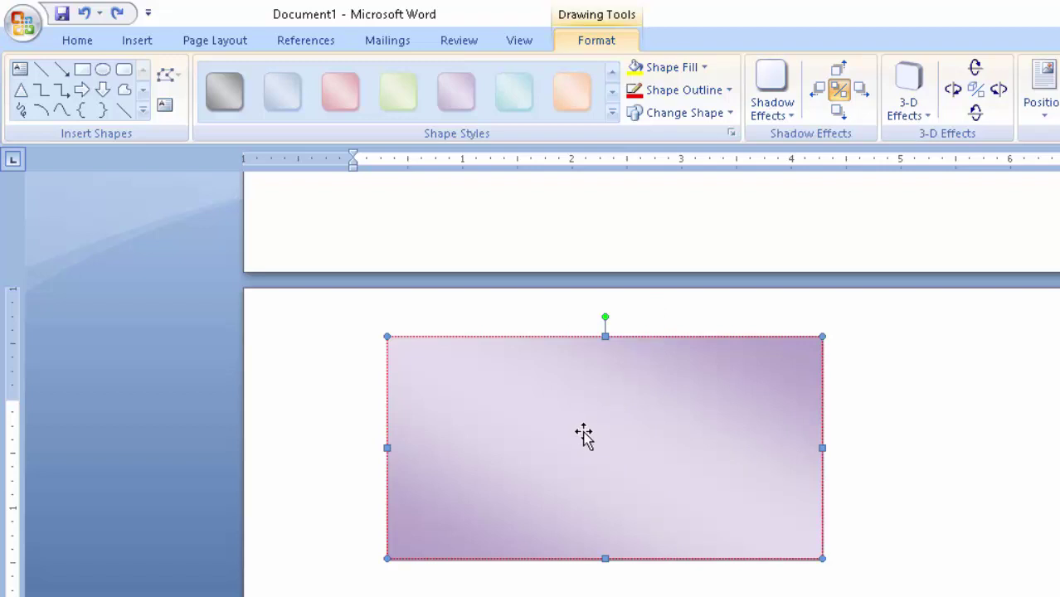
# Step: Drag the purple rectangle down and right until it sits below the bold text line
pyautogui.click(314, 419)
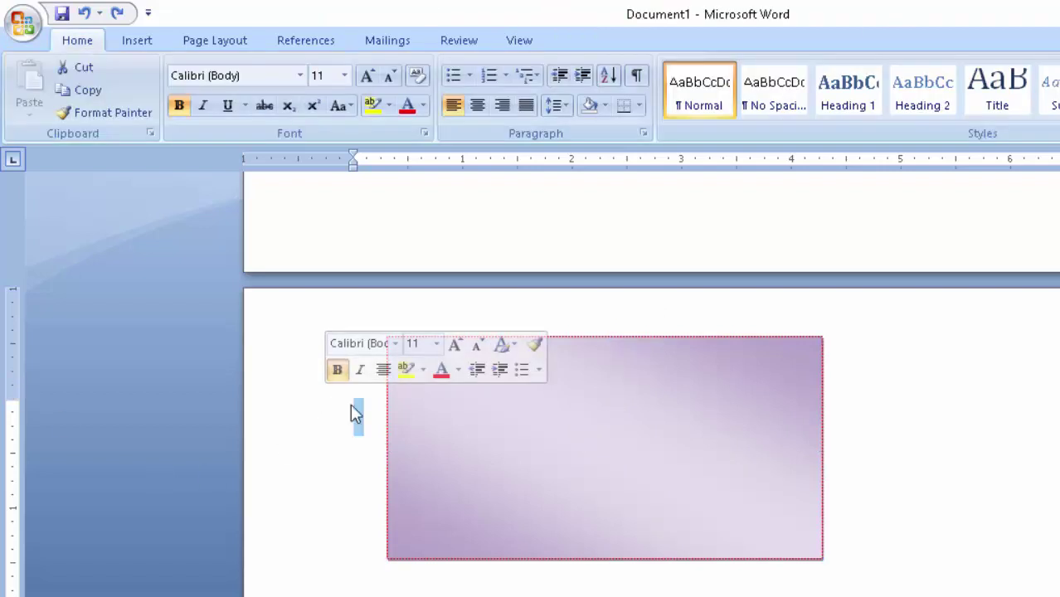
pyautogui.click(367, 421)
pyautogui.write('hkjkl')
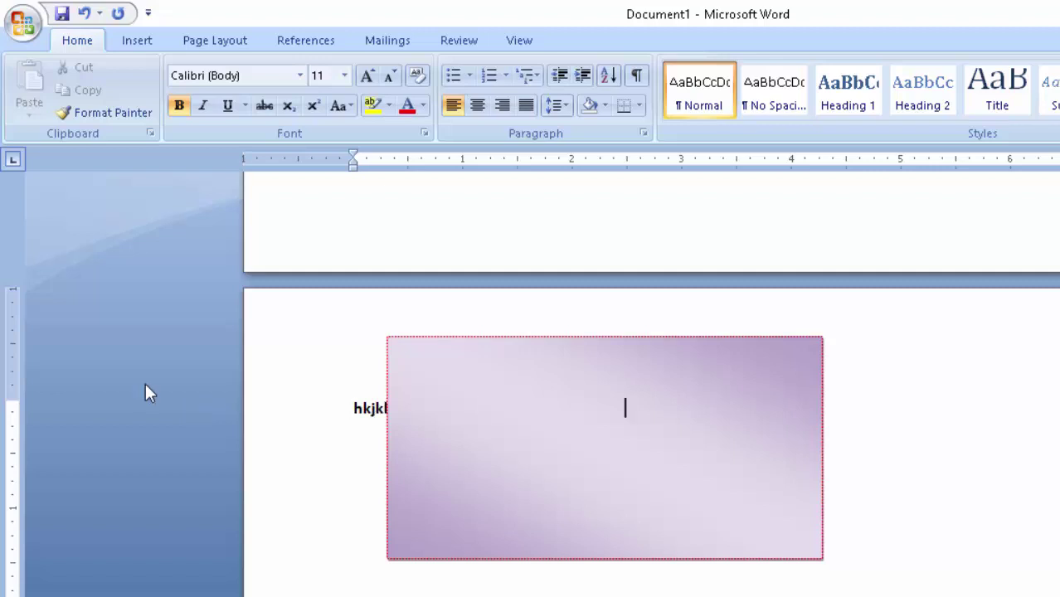
pyautogui.moveTo(568, 443)
pyautogui.mouseDown()
pyautogui.moveTo(683, 547)
pyautogui.moveTo(487, 363)
pyautogui.mouseUp()
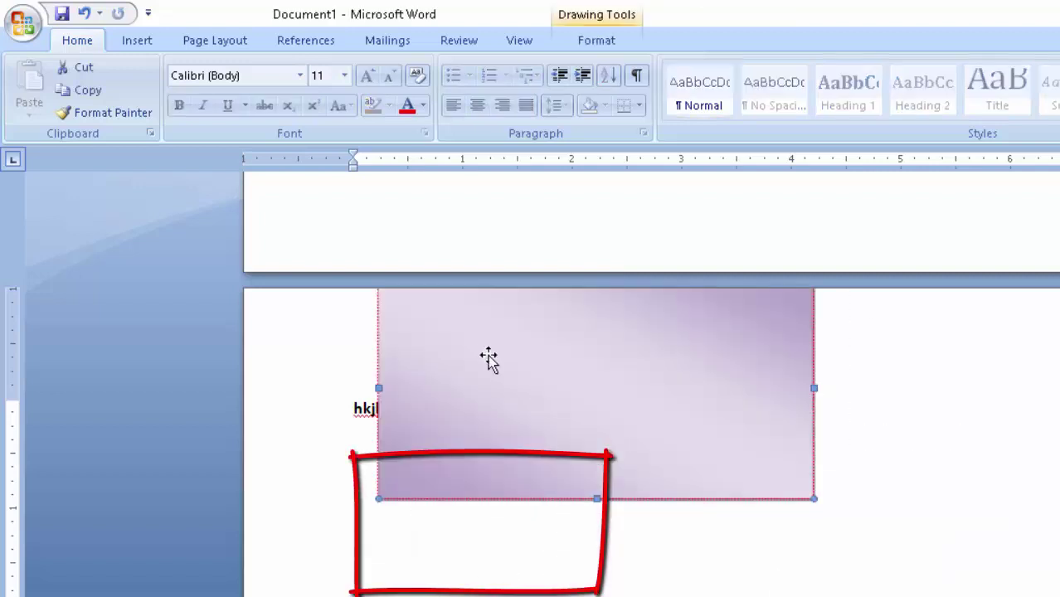
pyautogui.moveTo(664, 425); pyautogui.dragTo(680, 581)
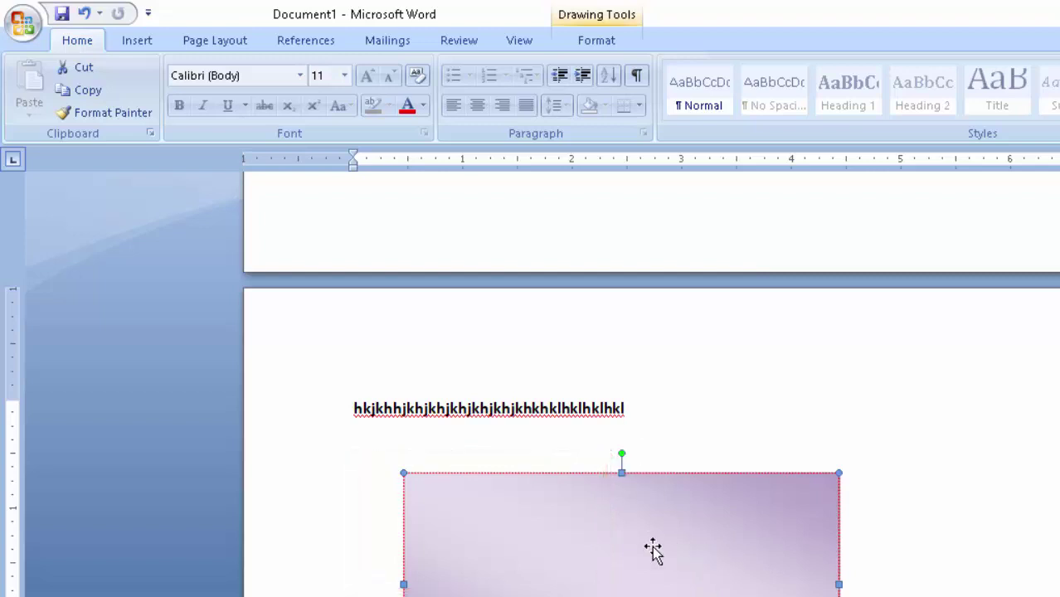
pyautogui.moveTo(651, 548)
pyautogui.mouseDown()
pyautogui.moveTo(797, 428)
pyautogui.moveTo(574, 377)
pyautogui.mouseUp()
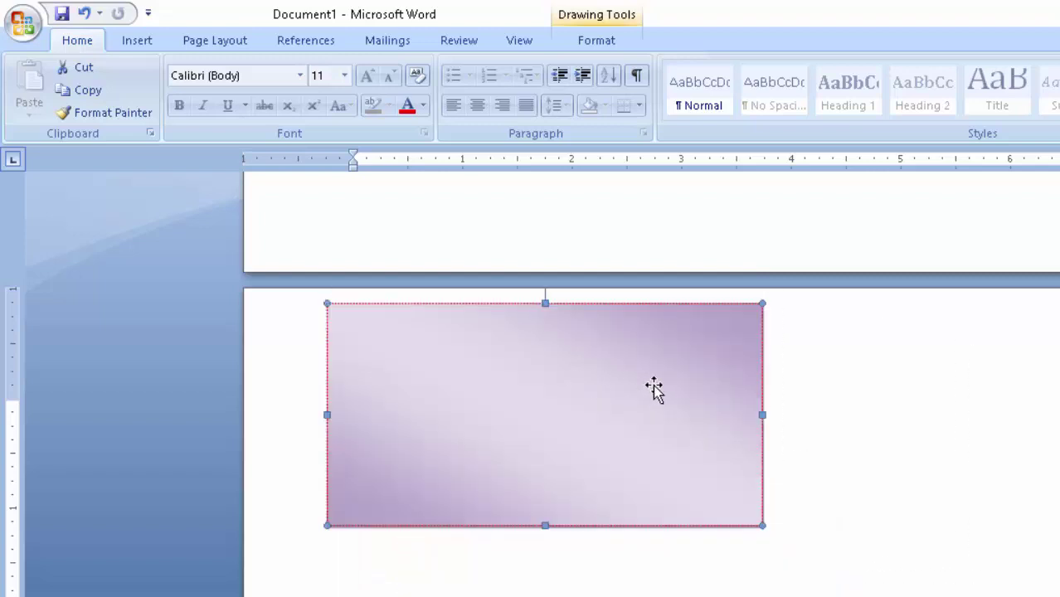
pyautogui.moveTo(666, 451); pyautogui.dragTo(760, 546)
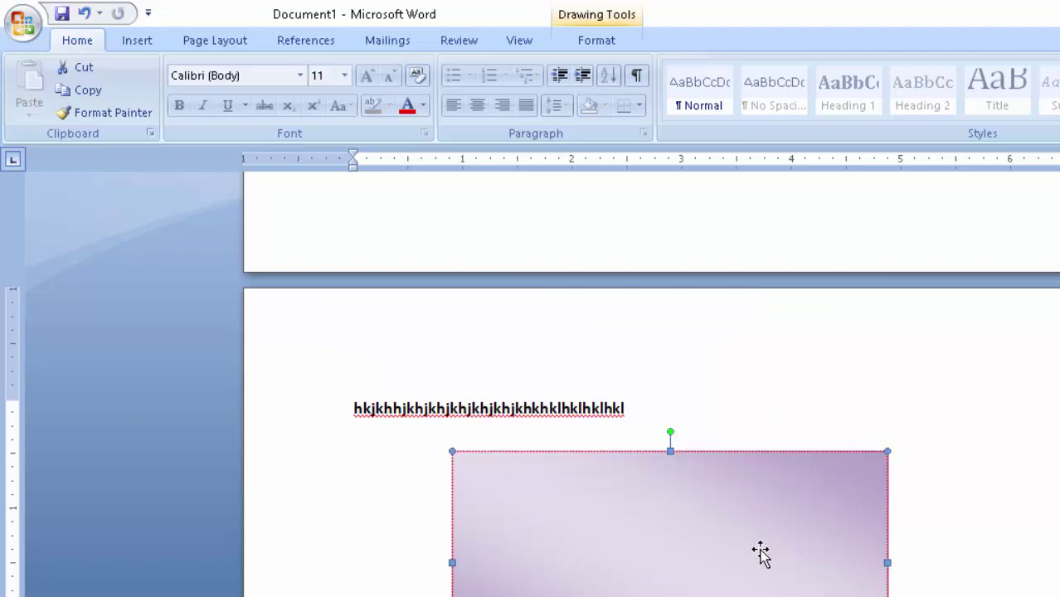
# Step: Send the rectangle one layer backward and drag it back up over the text line
pyautogui.rightClick(762, 535)
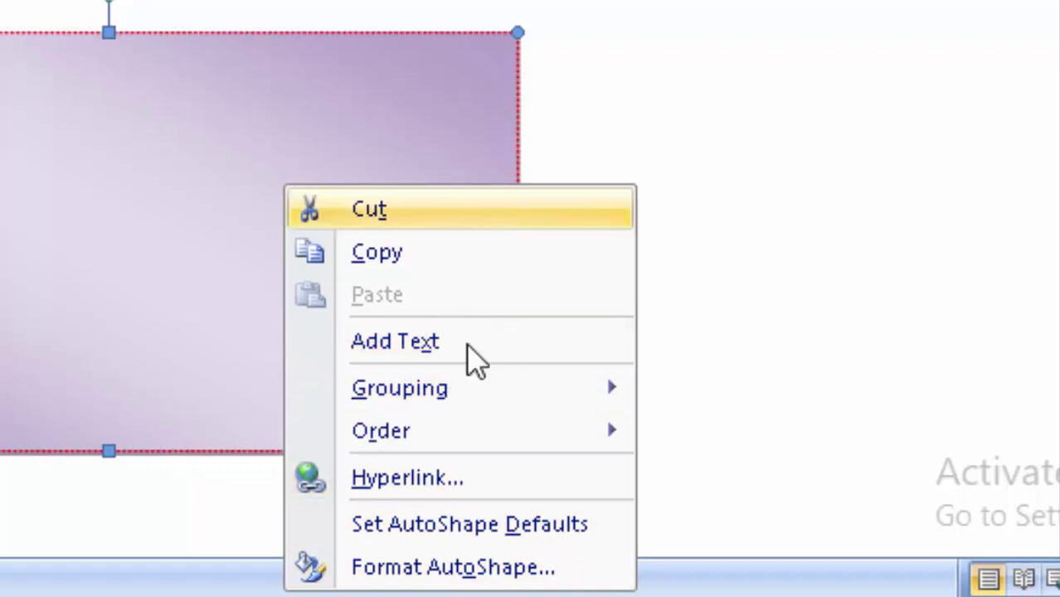
pyautogui.moveTo(492, 426)
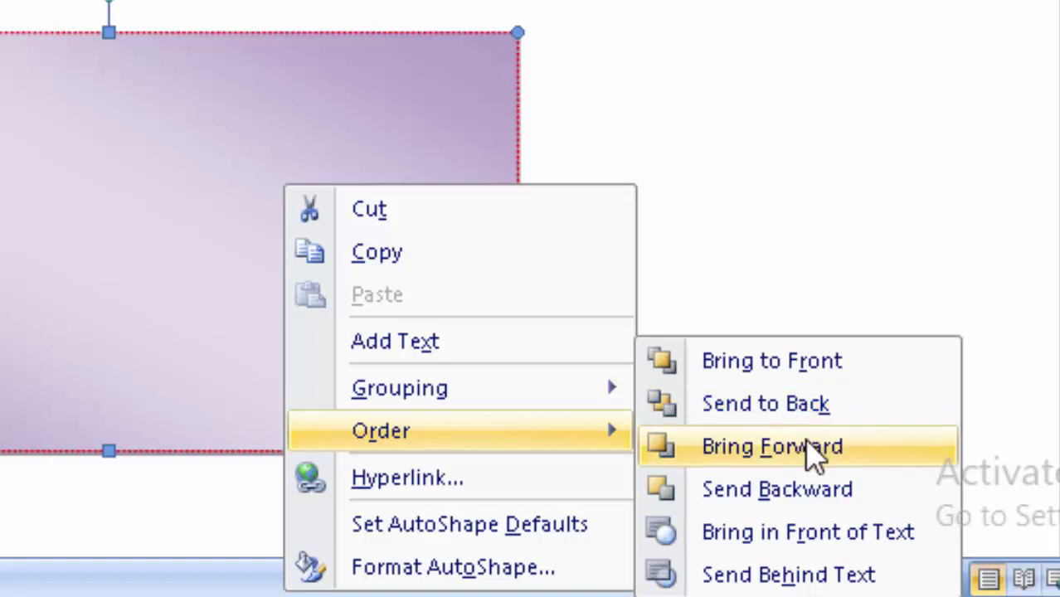
pyautogui.click(802, 498)
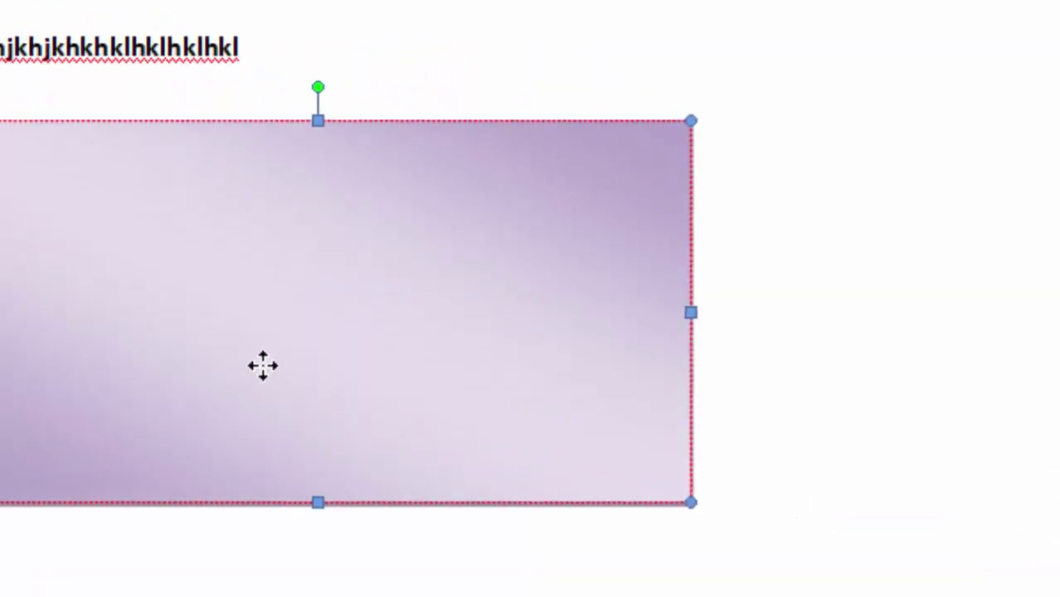
pyautogui.moveTo(263, 365); pyautogui.dragTo(143, 212)
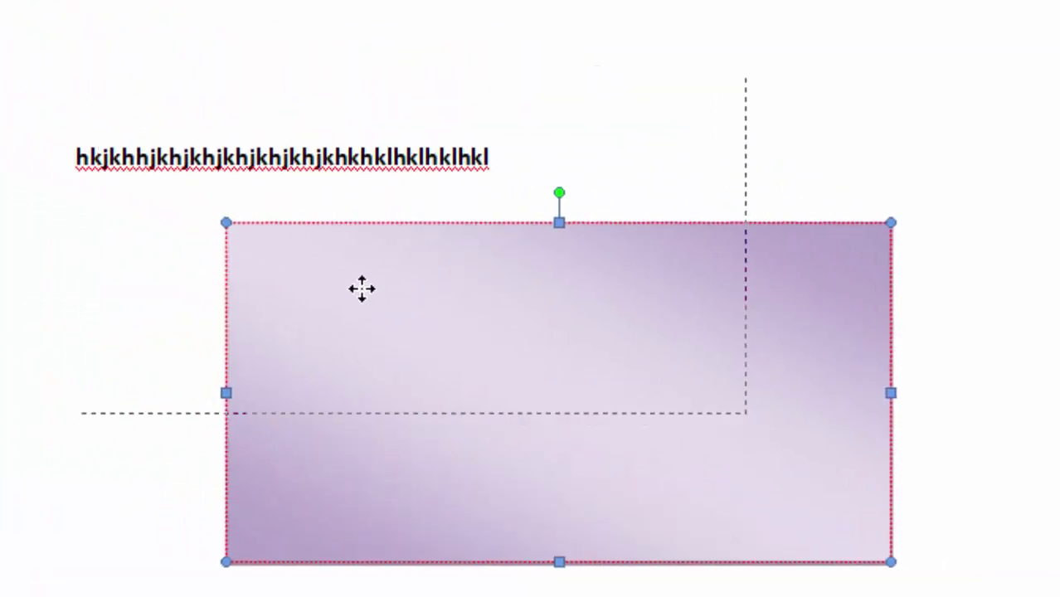
# Step: Set the rectangle's order to Send Behind Text so the bold line shows on top
pyautogui.rightClick(470, 281)
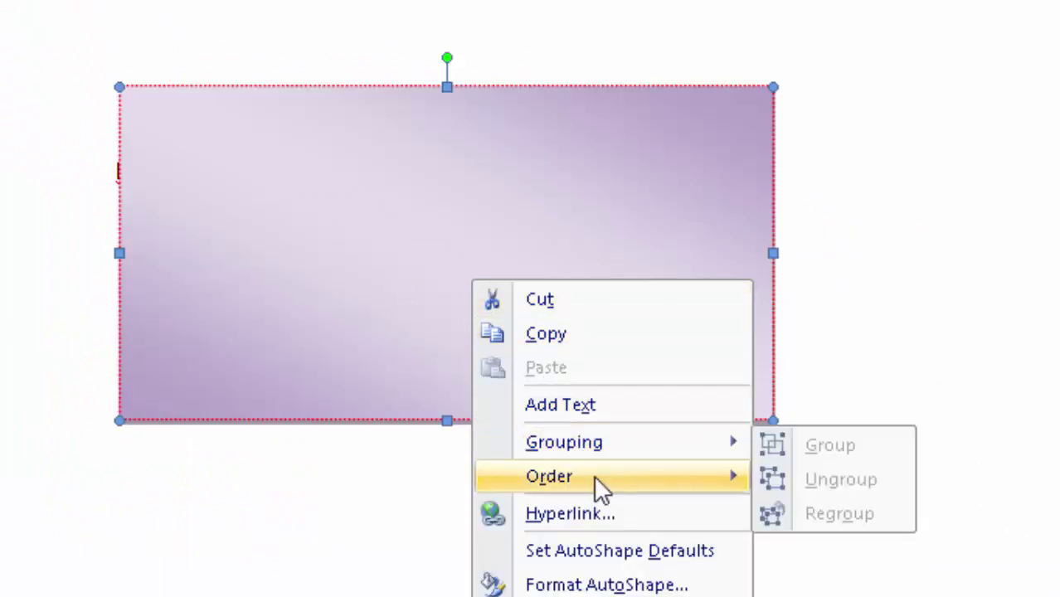
pyautogui.moveTo(594, 477)
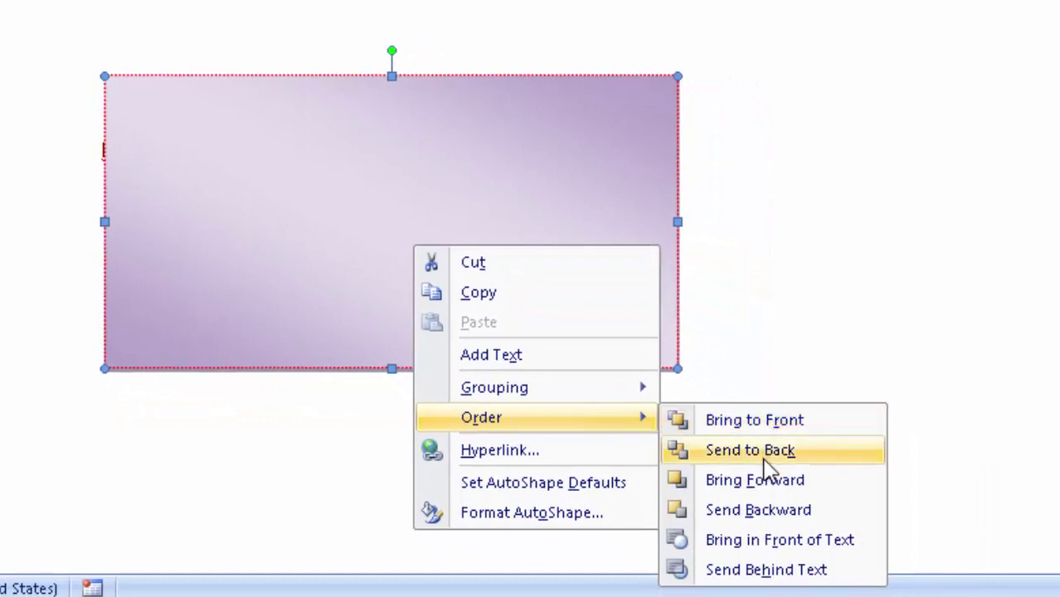
pyautogui.click(803, 570)
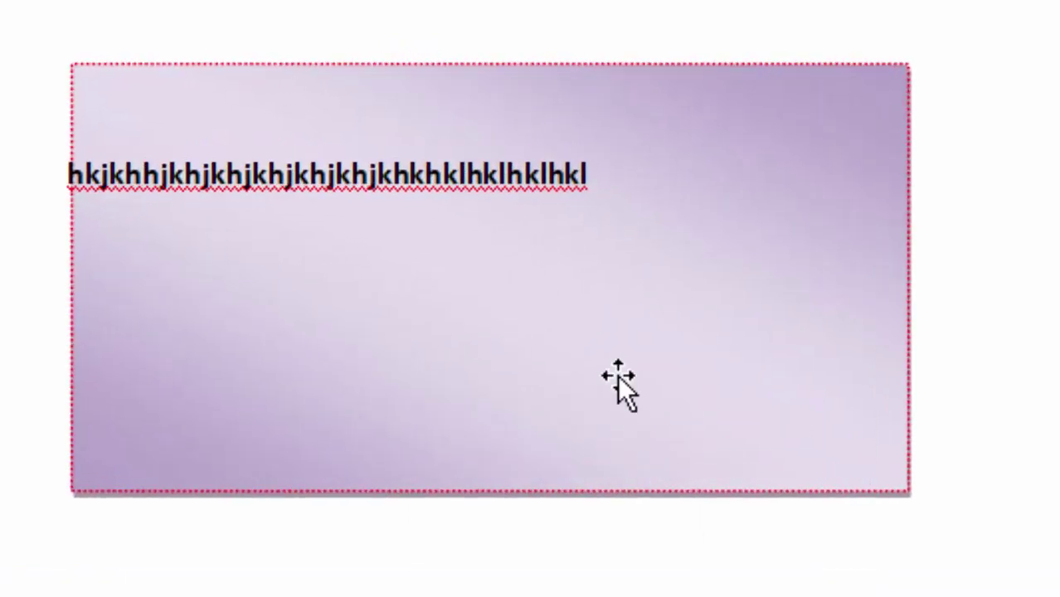
# Step: Shift the rectangle left to frame the text line, then colour that whole line red
pyautogui.moveTo(651, 390); pyautogui.dragTo(521, 357)
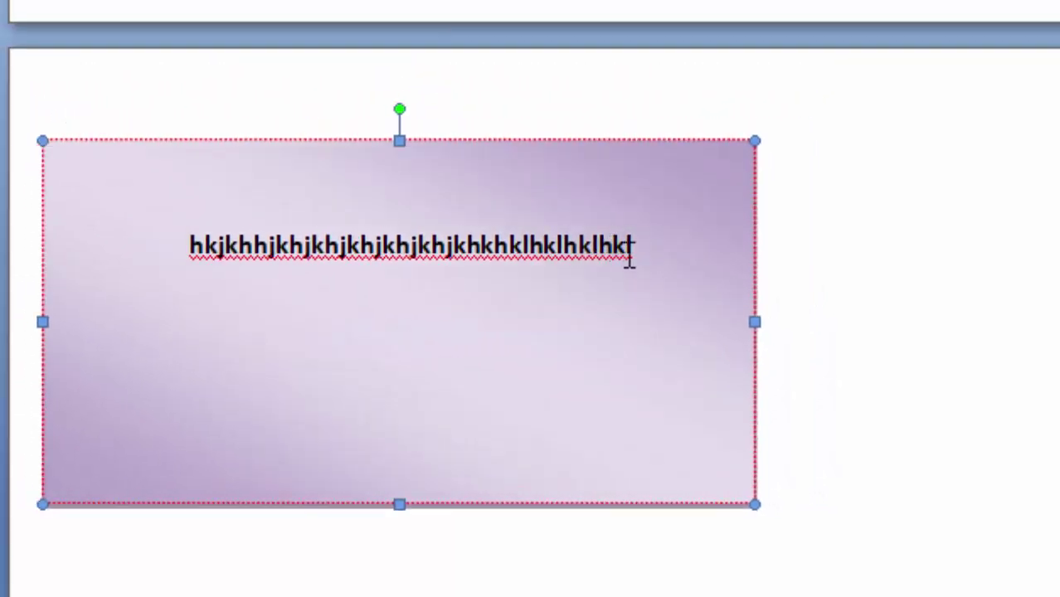
pyautogui.moveTo(629, 260); pyautogui.dragTo(66, 230)
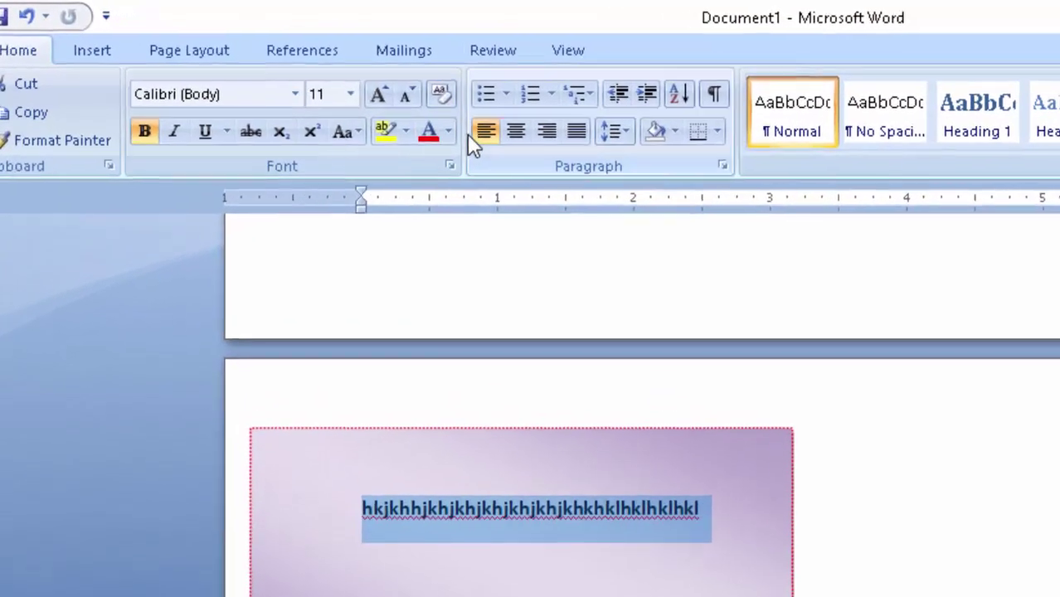
pyautogui.click(448, 131)
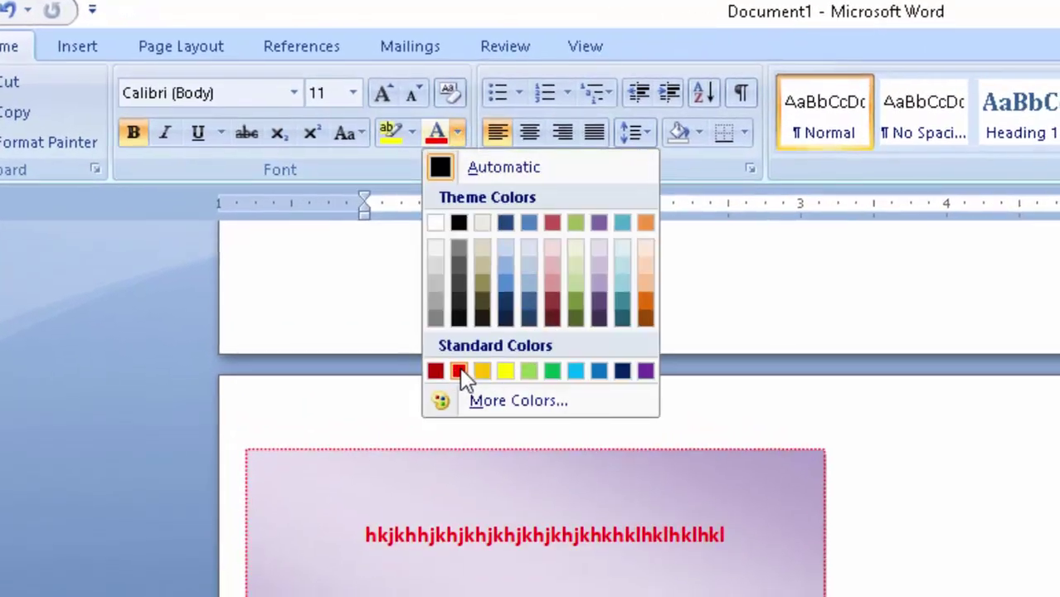
pyautogui.click(462, 378)
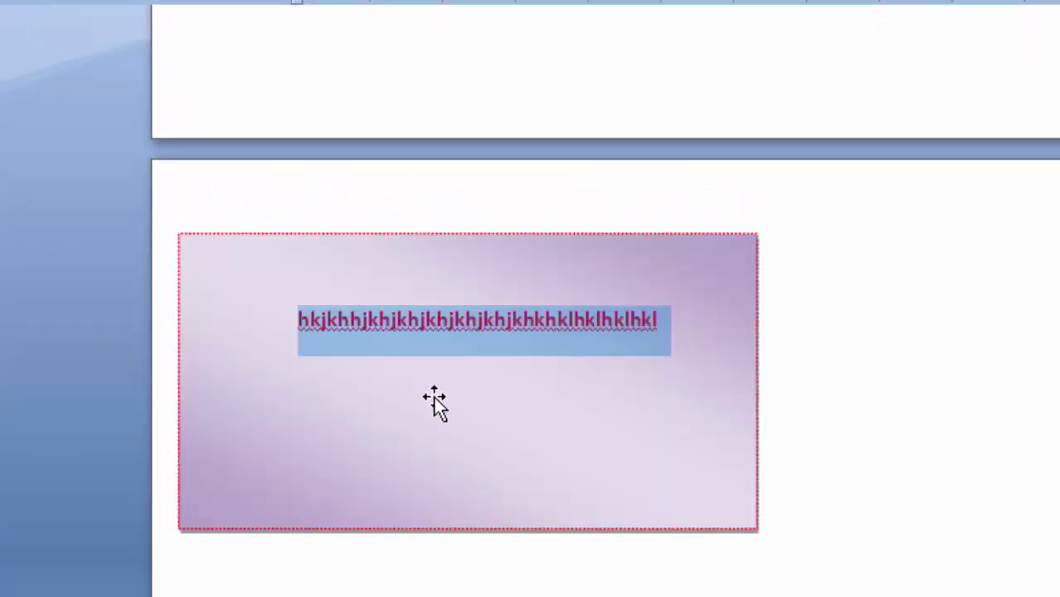
pyautogui.click(434, 396)
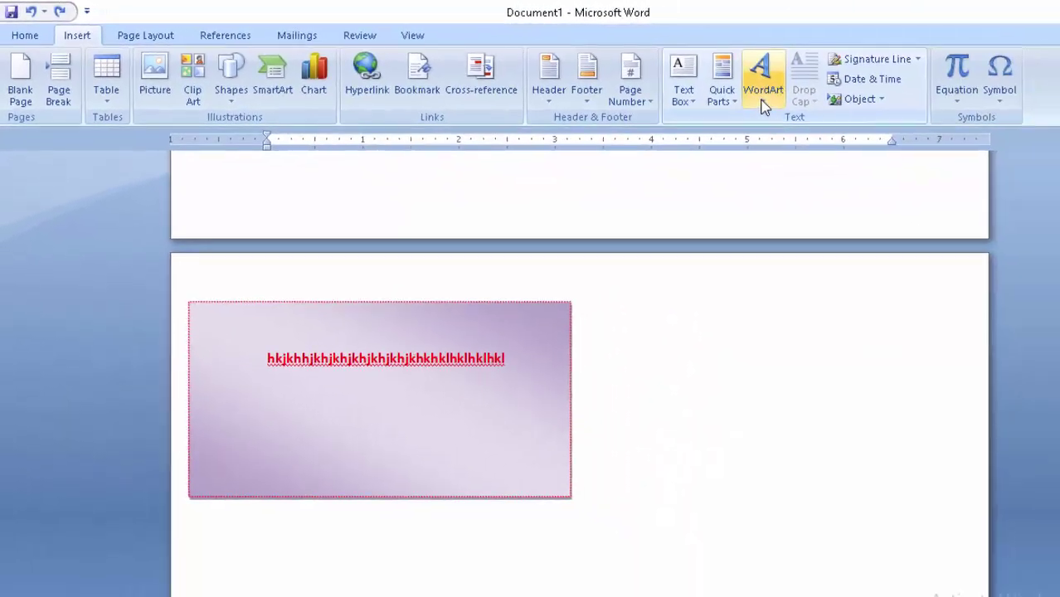
# Step: Insert bold WordArt reading 'Suraj Sir' in a purple 3D style
pyautogui.click(763, 101)
pyautogui.click(834, 229)
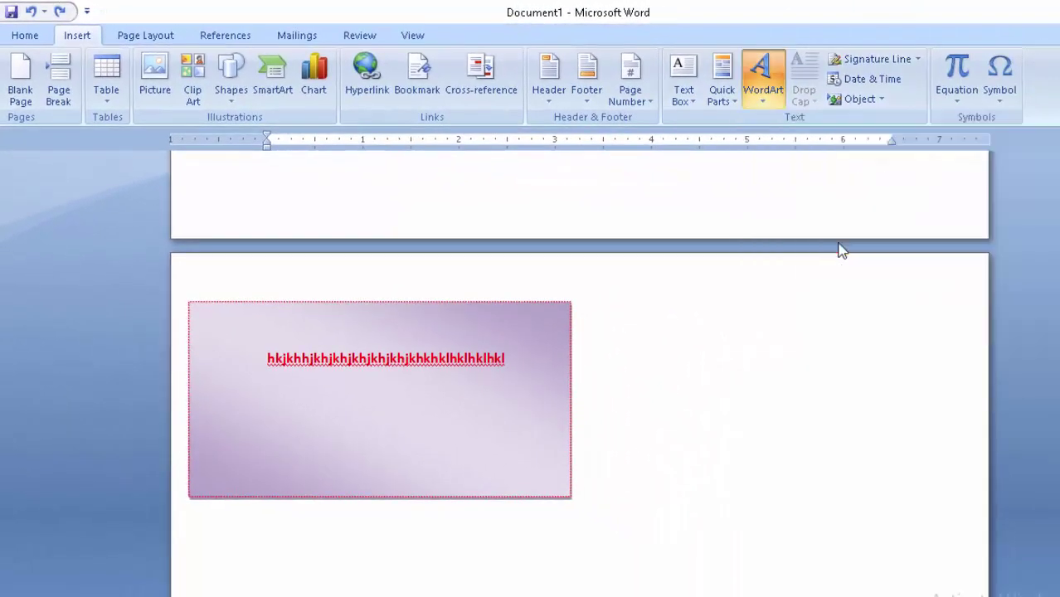
pyautogui.press('BackSpace')
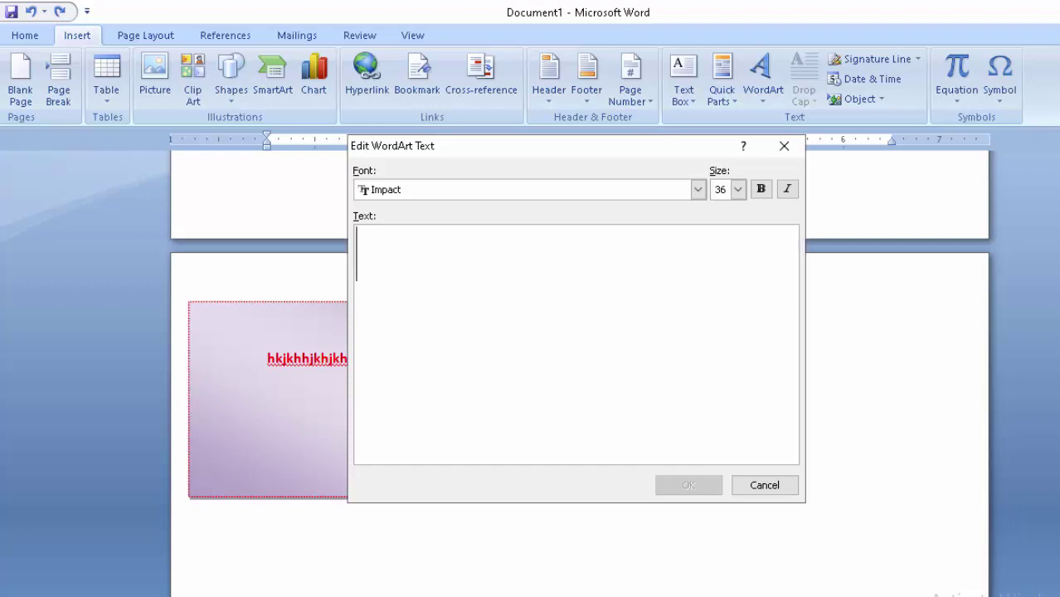
pyautogui.write('Su')
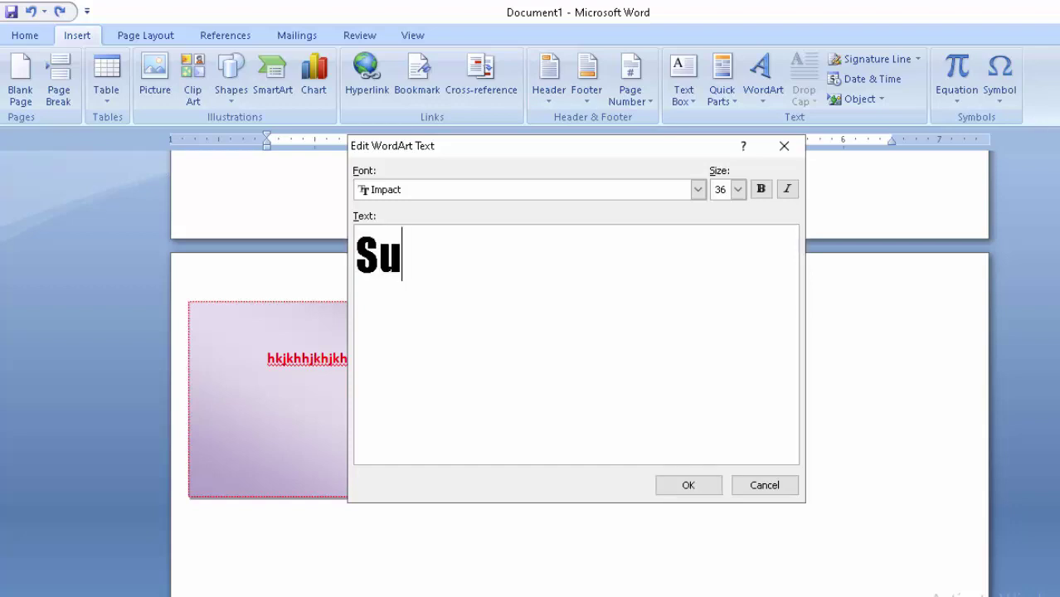
pyautogui.write('raj S')
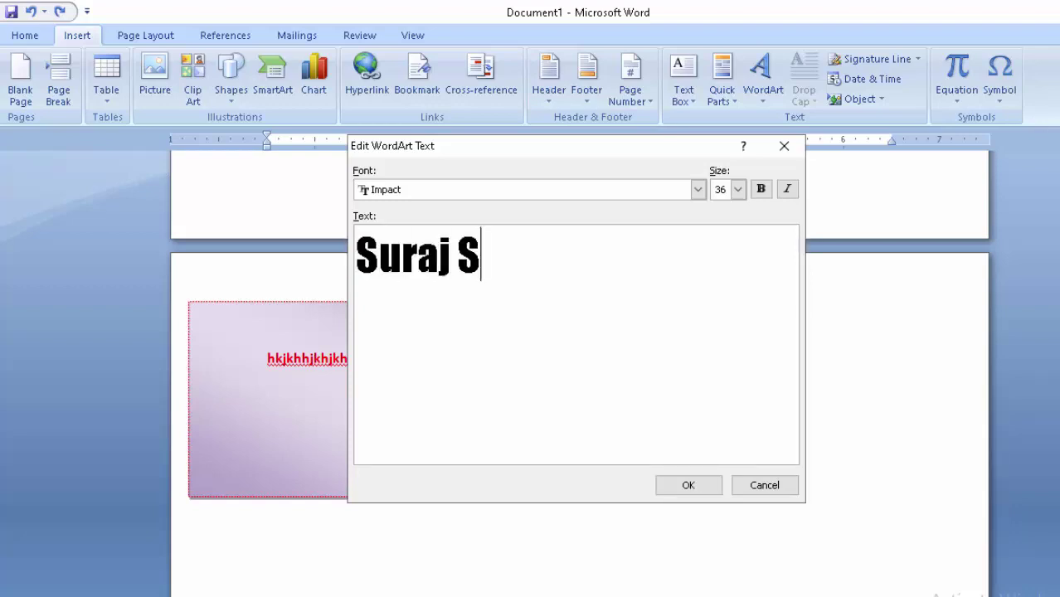
pyautogui.write('ir')
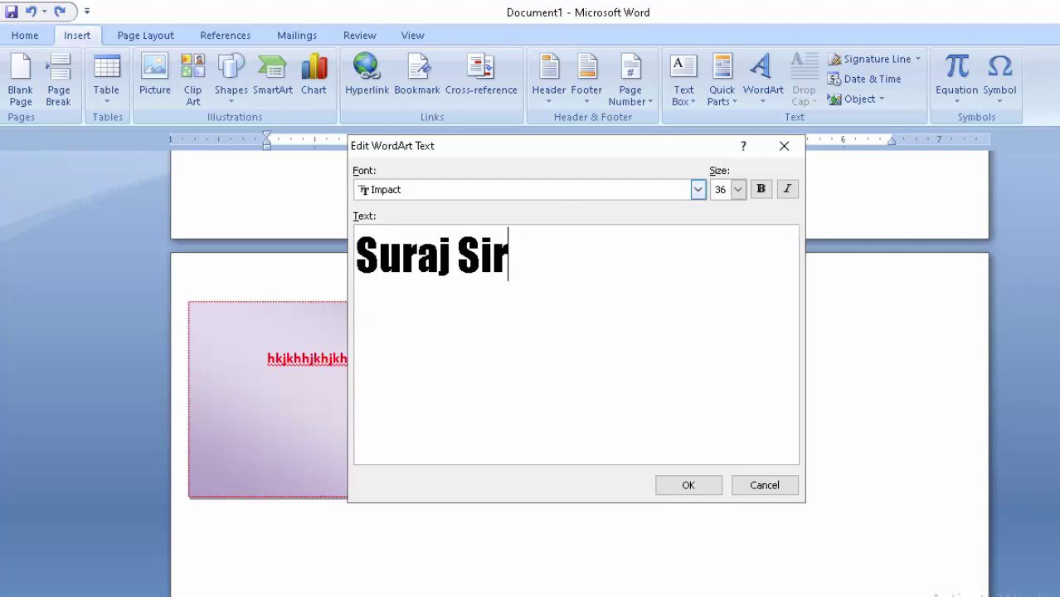
pyautogui.click(760, 191)
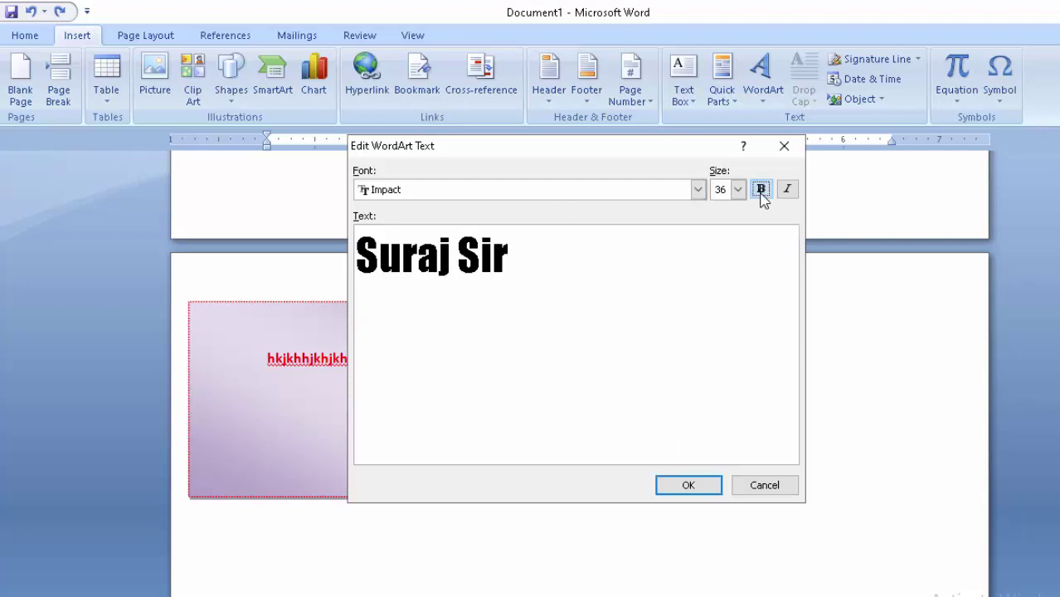
pyautogui.click(704, 488)
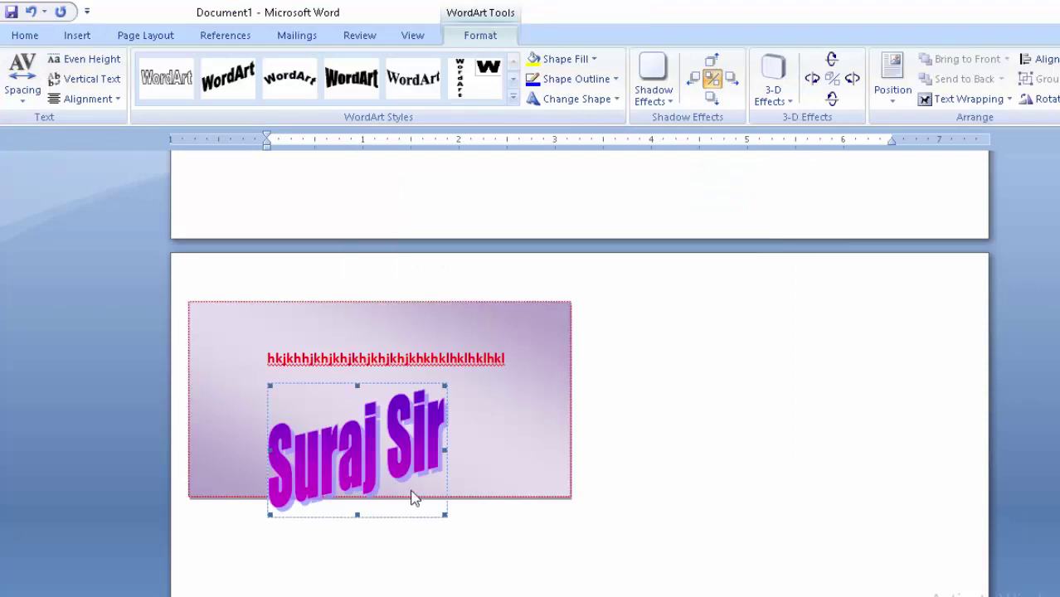
# Step: Drag the 'Suraj Sir' WordArt into the centre of the purple rectangle
pyautogui.moveTo(438, 380); pyautogui.dragTo(438, 360)
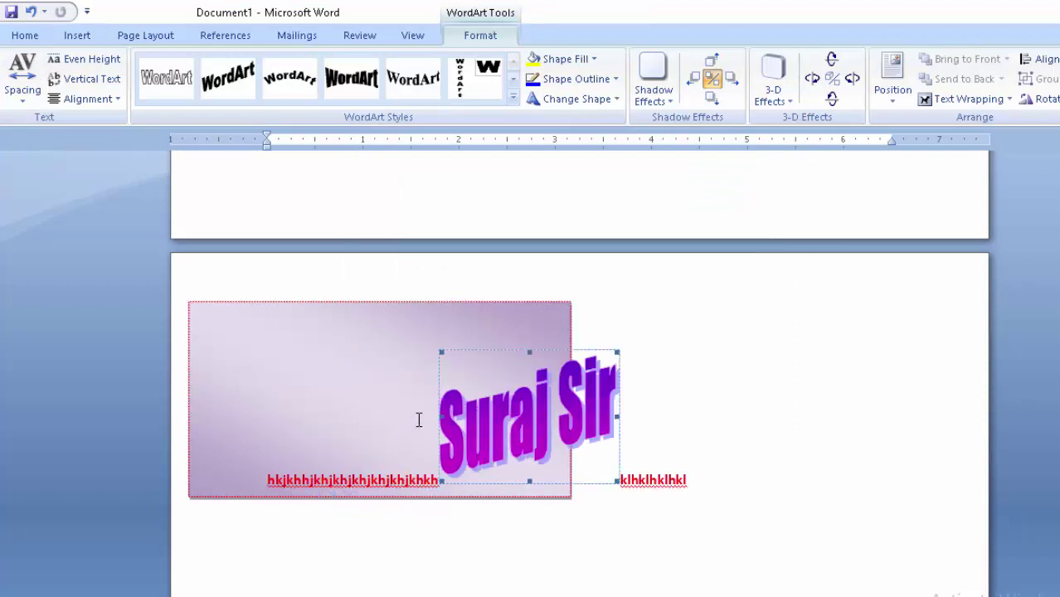
pyautogui.moveTo(400, 412); pyautogui.dragTo(406, 404)
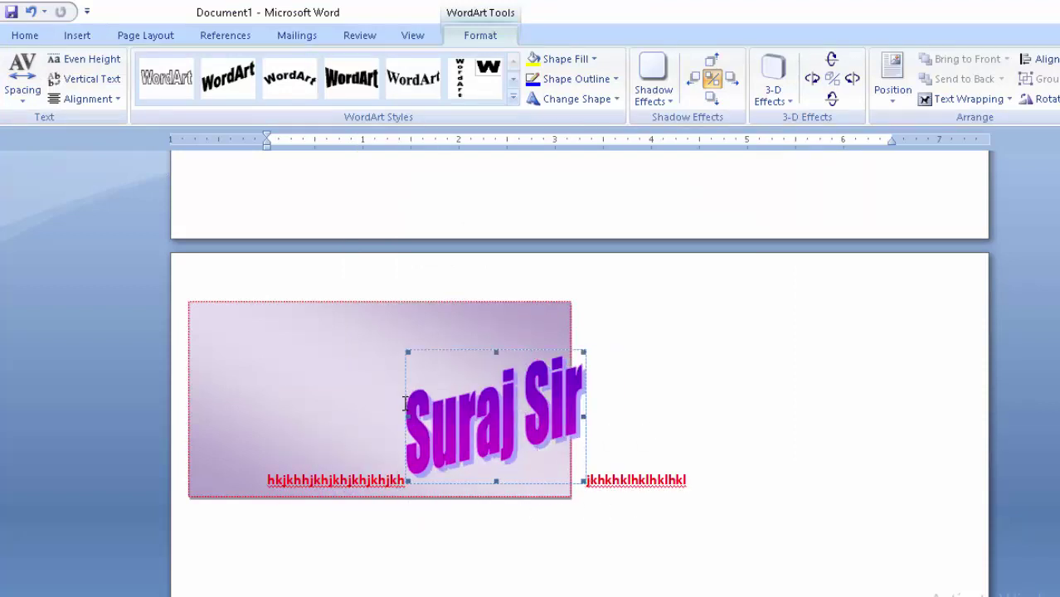
pyautogui.moveTo(300, 377); pyautogui.dragTo(406, 430)
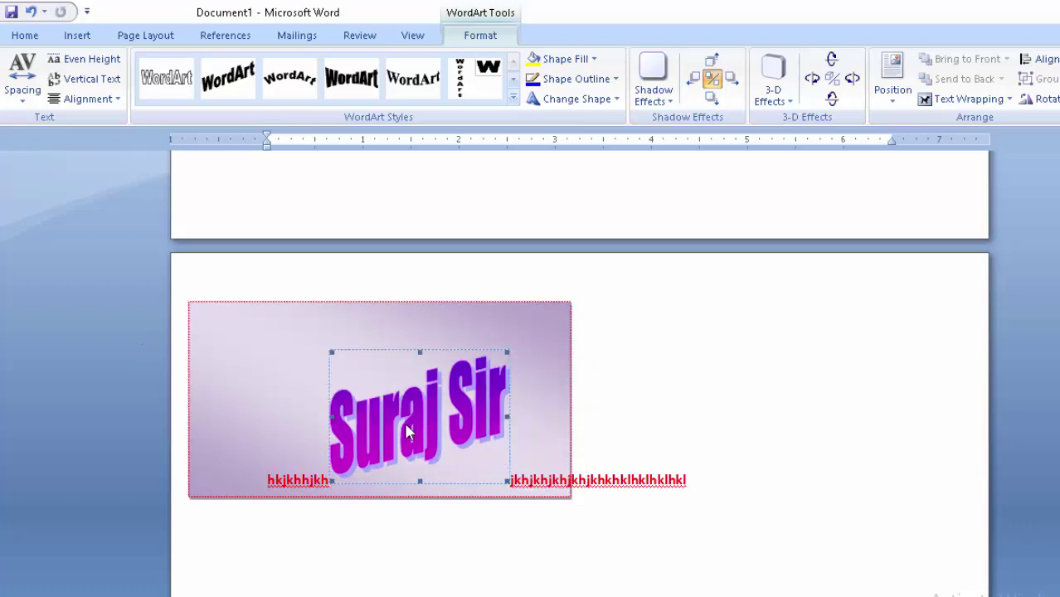
pyautogui.click(361, 375)
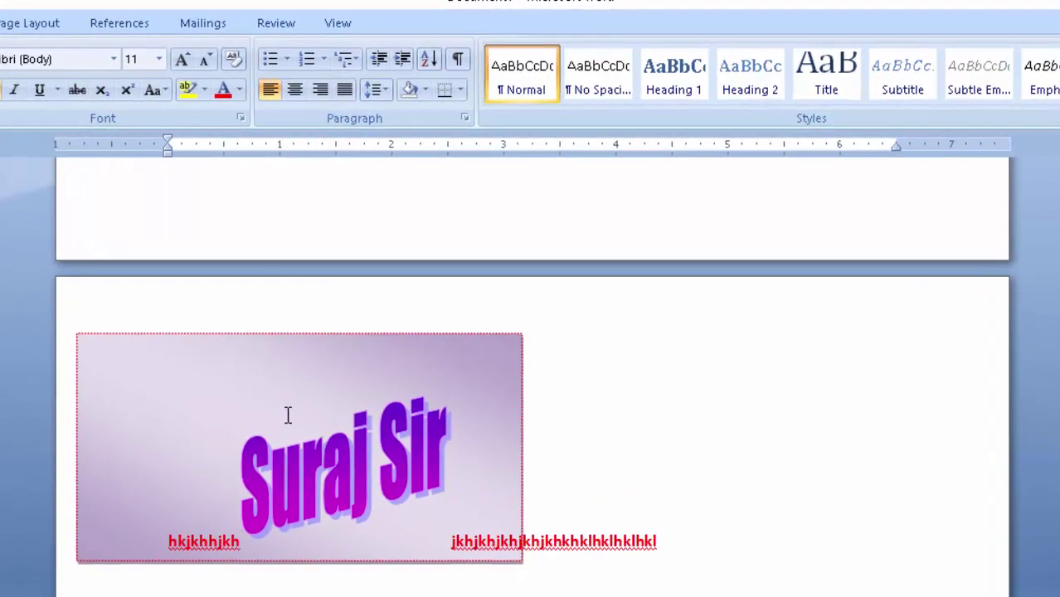
# Step: Open the shape's shortcut menu, dismiss it without grouping, and deselect the object
pyautogui.rightClick(399, 357)
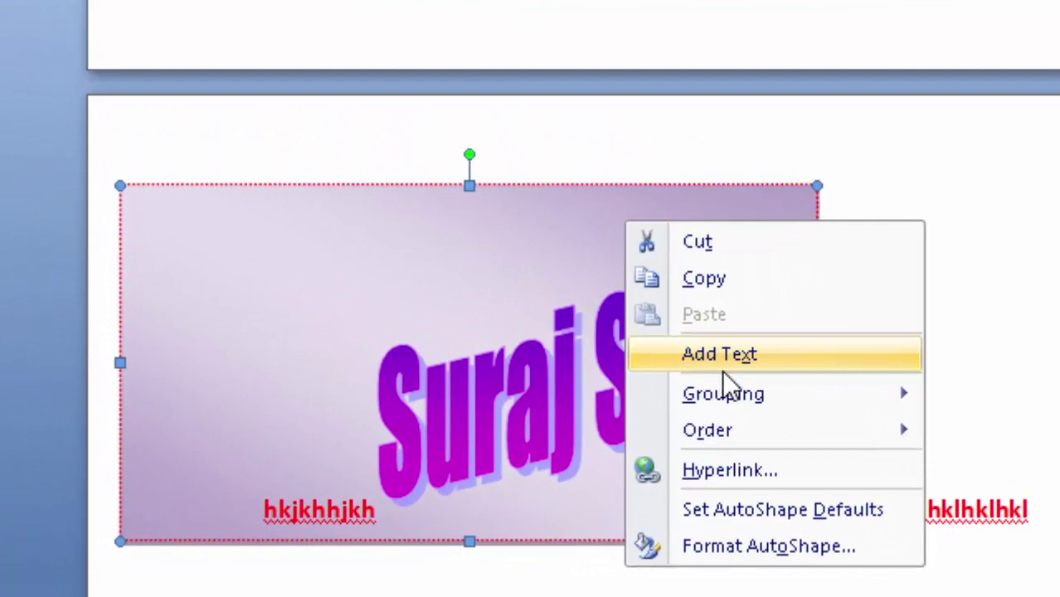
pyautogui.moveTo(475, 471)
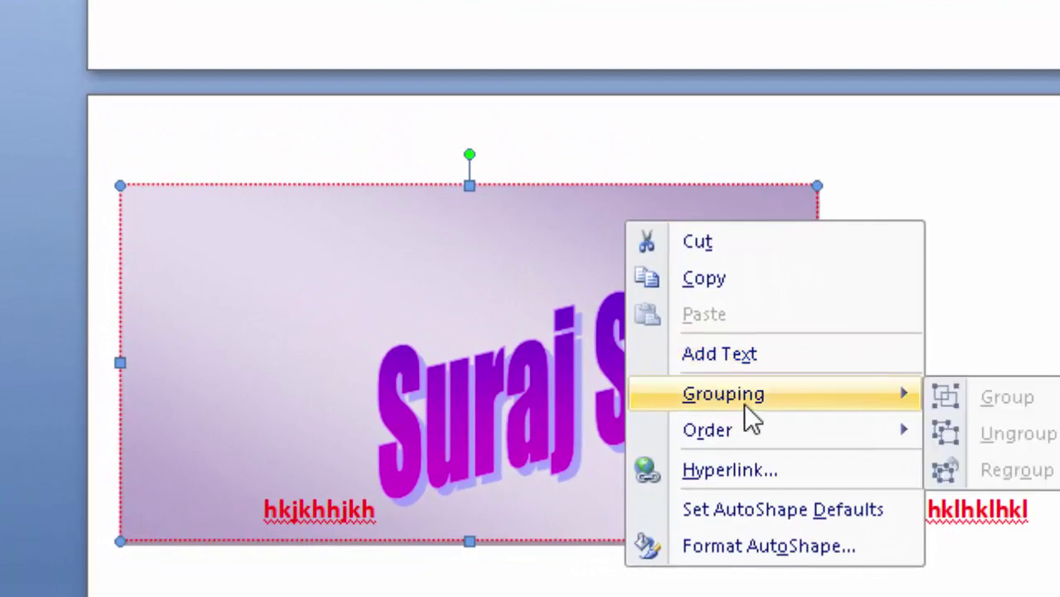
pyautogui.click(1036, 560)
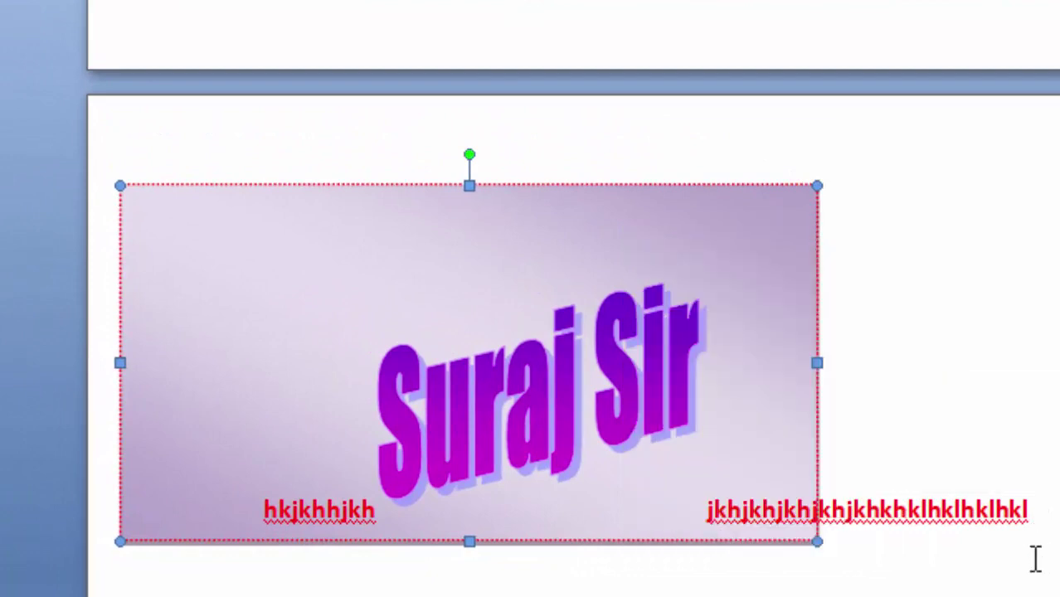
pyautogui.click(776, 283)
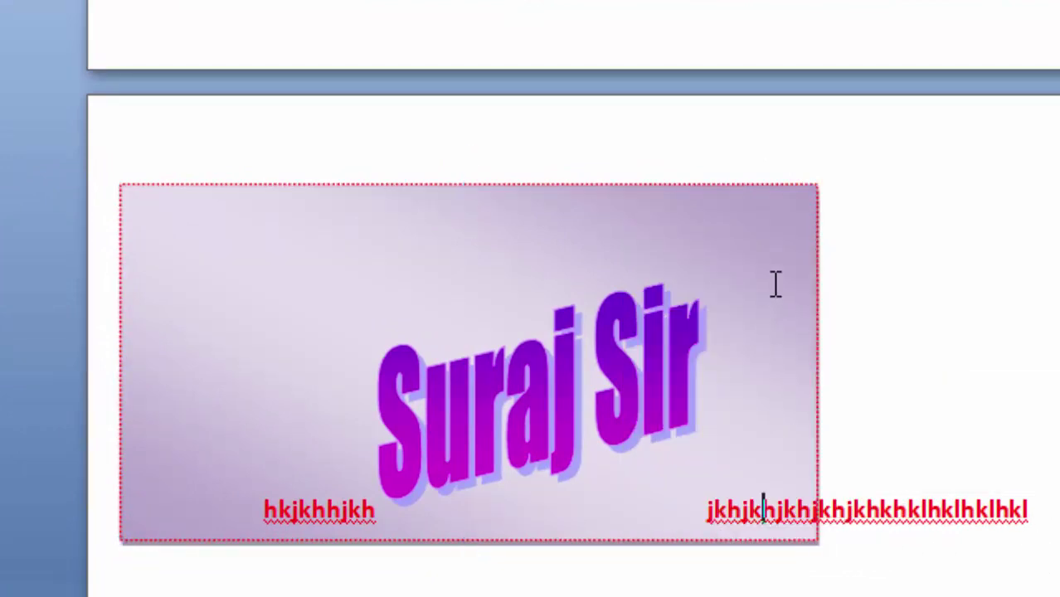
# Step: Bring the gradient rectangle to the front
pyautogui.click(817, 224)
pyautogui.rightClick(819, 228)
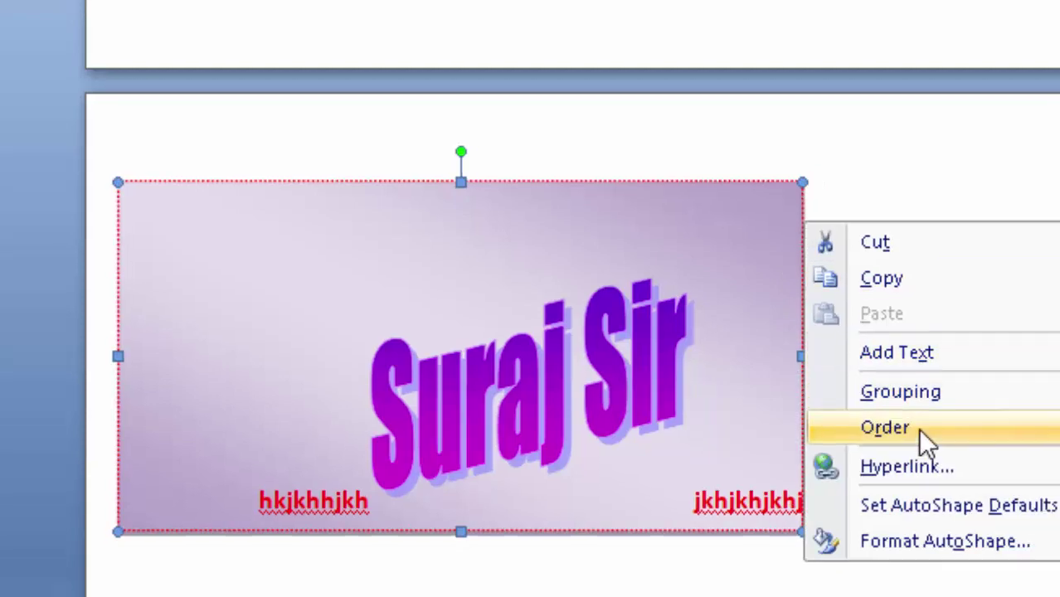
pyautogui.moveTo(925, 440)
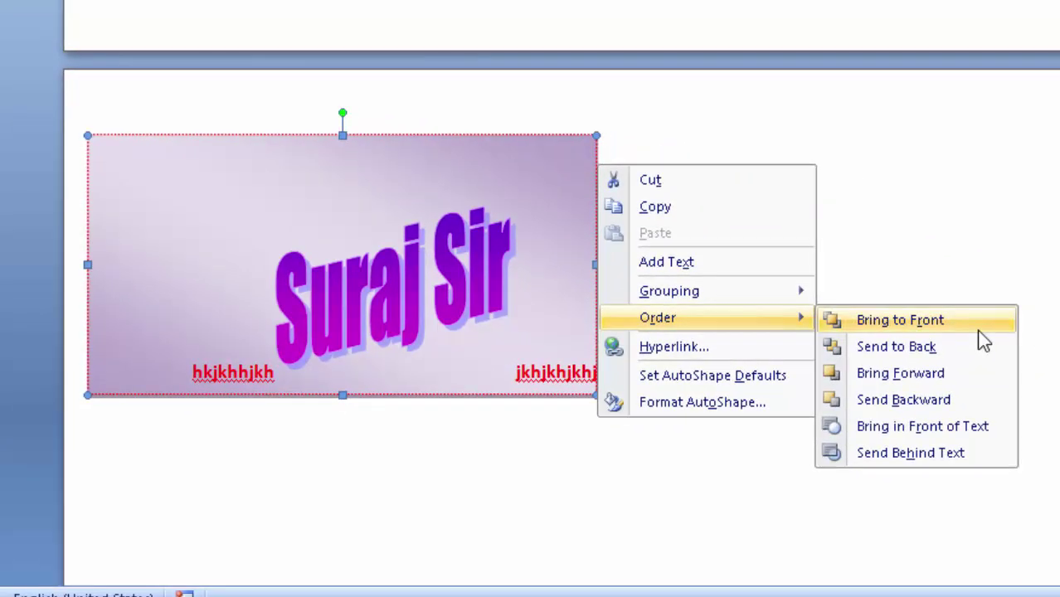
pyautogui.click(981, 346)
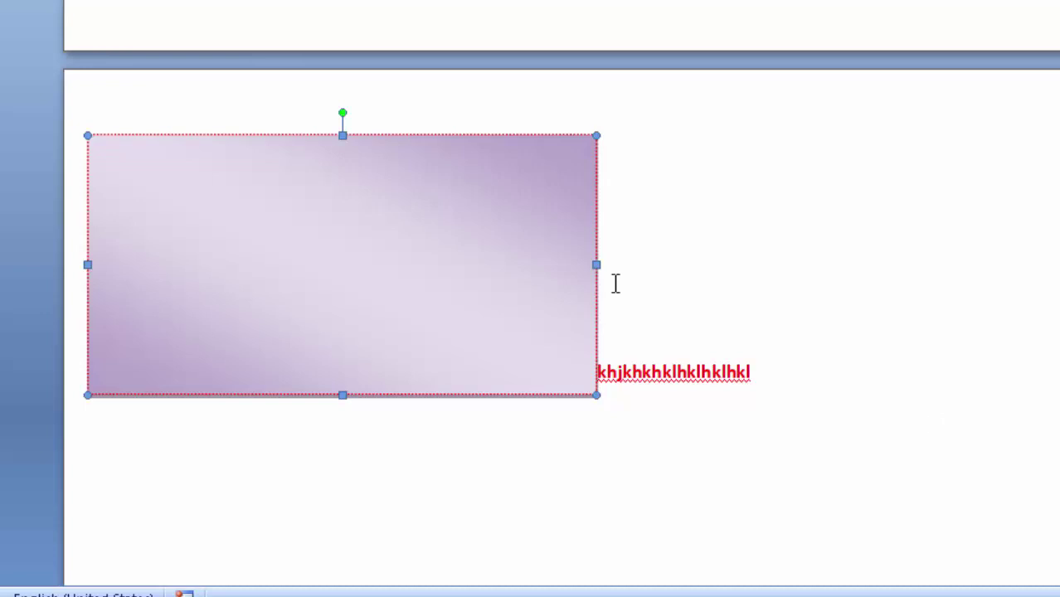
# Step: Place the gradient rectangle in front of text, then remove it from the page
pyautogui.rightClick(576, 315)
pyautogui.moveTo(634, 467)
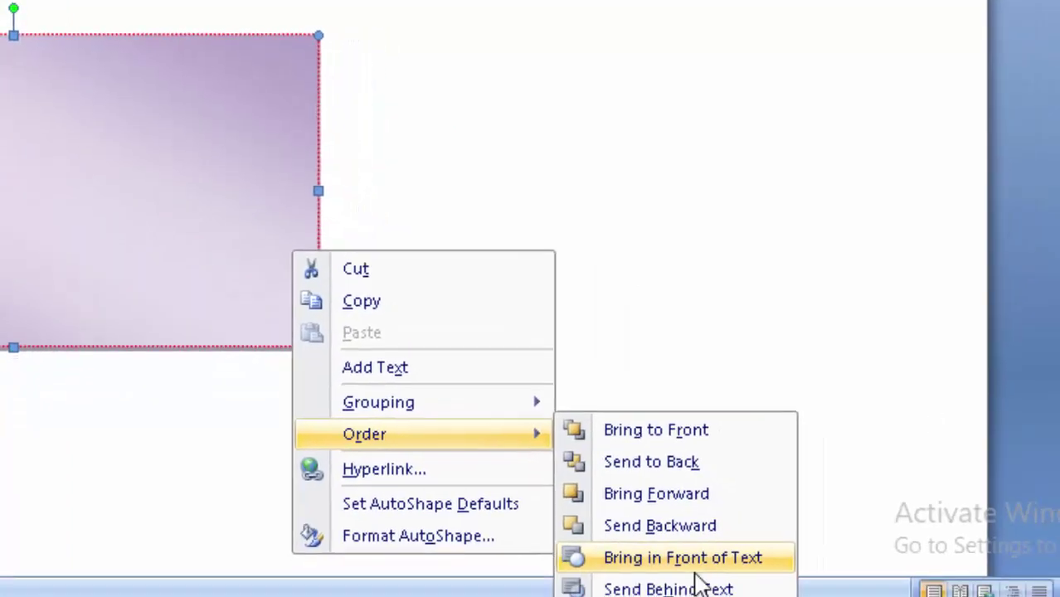
pyautogui.click(679, 581)
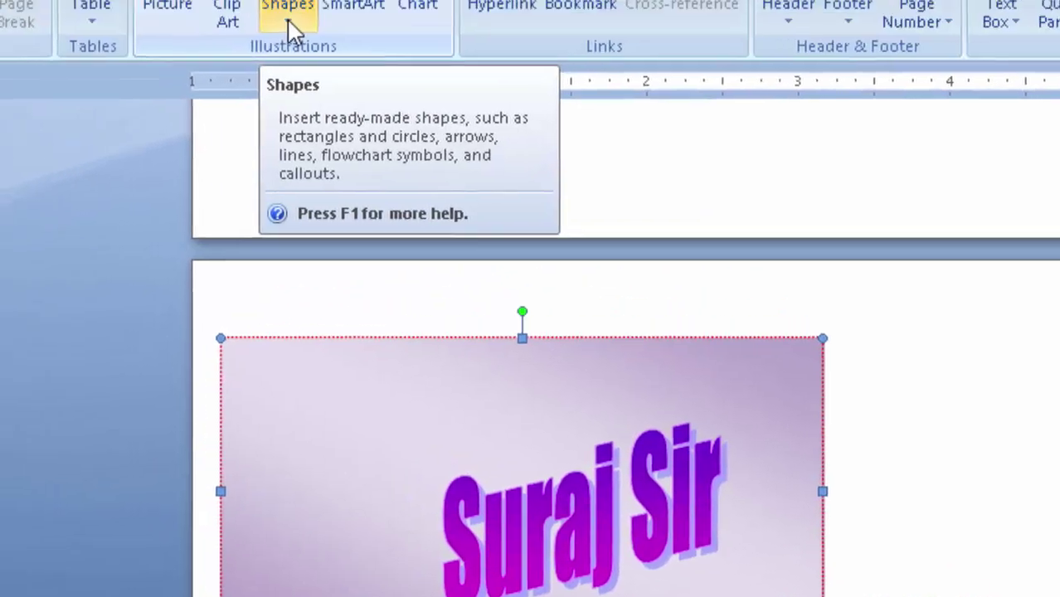
pyautogui.hotkey('ctrl', 'z')
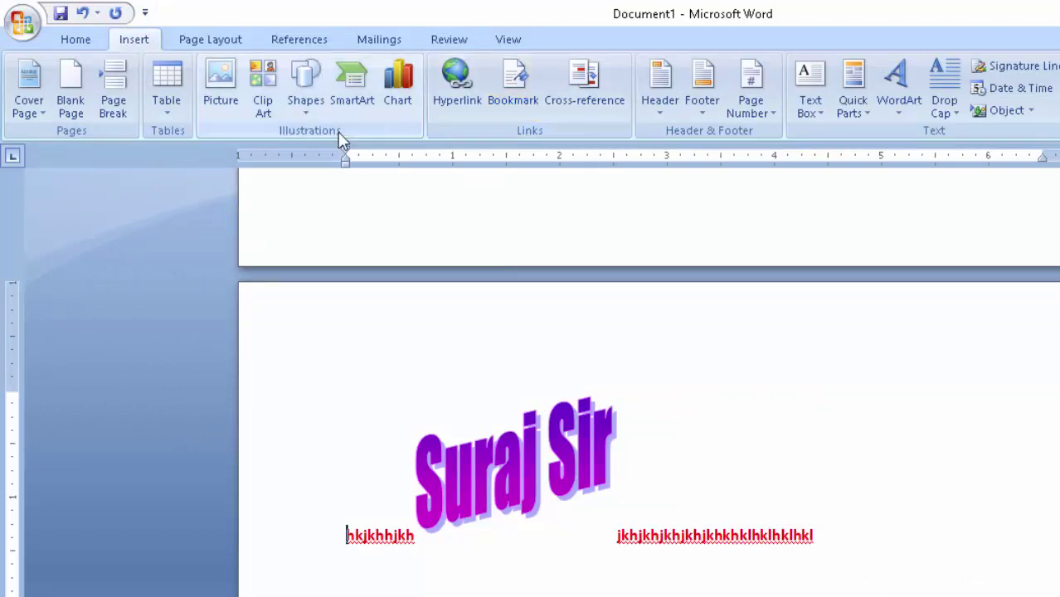
# Step: Draw an isosceles triangle to the right of the Suraj Sir WordArt
pyautogui.click(303, 110)
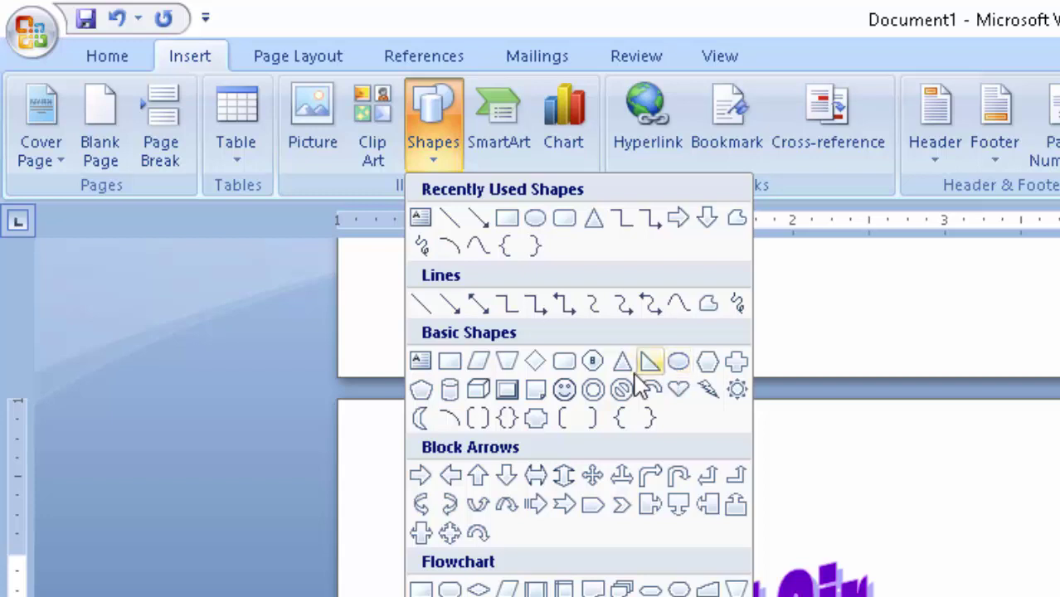
pyautogui.click(629, 387)
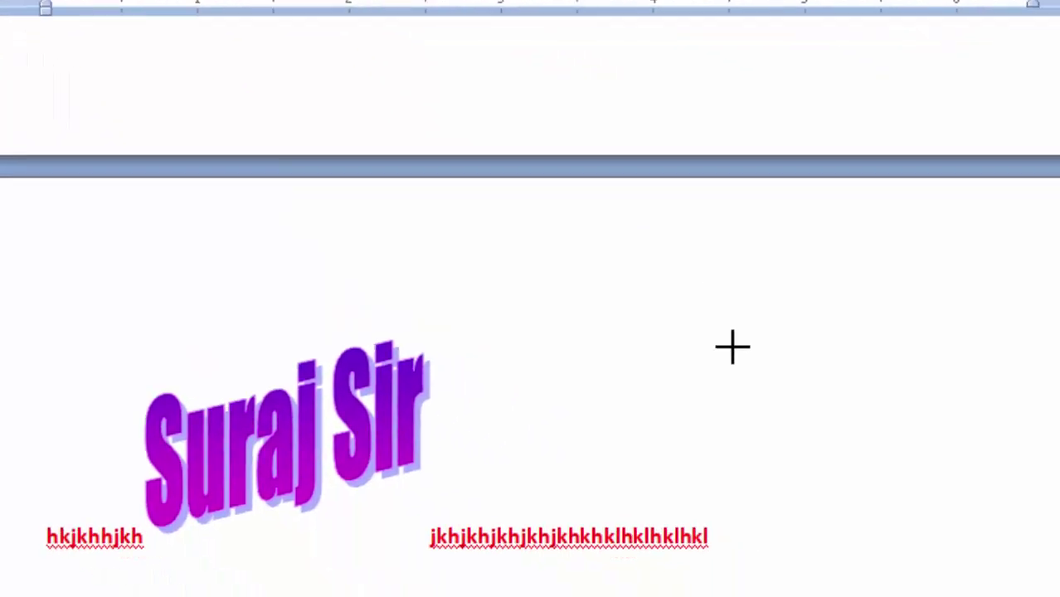
pyautogui.moveTo(659, 247); pyautogui.dragTo(804, 437)
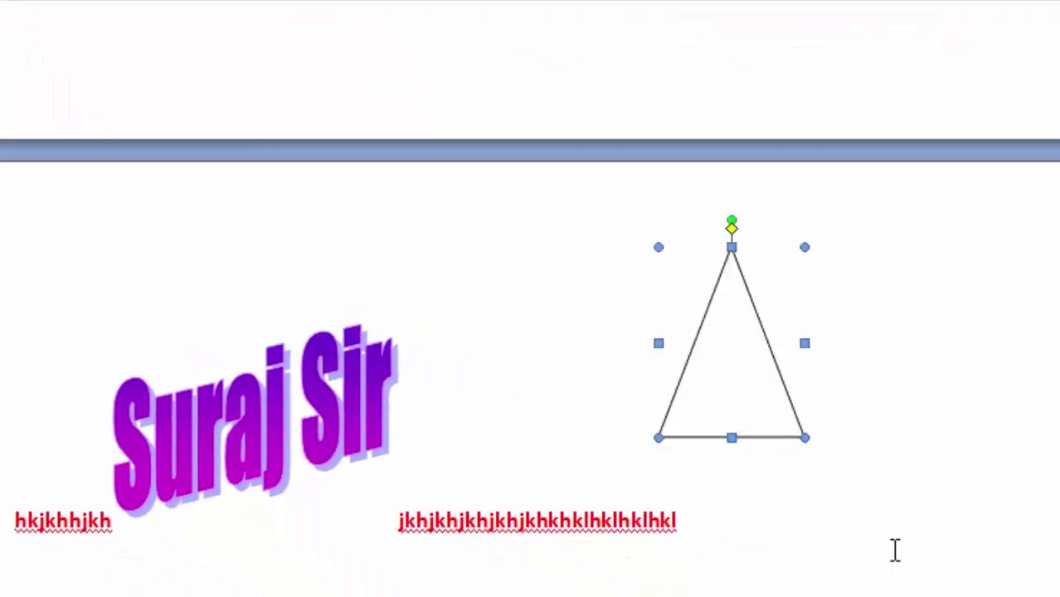
pyautogui.rightClick(731, 359)
# Step: Add the text 'suraj' inside the triangle
pyautogui.click(729, 349)
pyautogui.rightClick(729, 345)
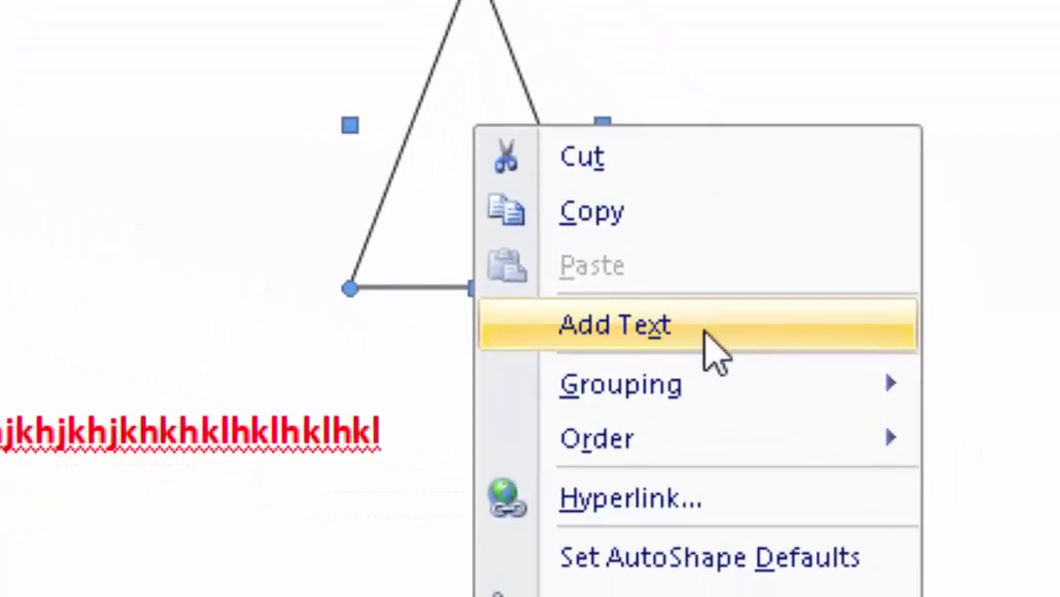
pyautogui.click(715, 349)
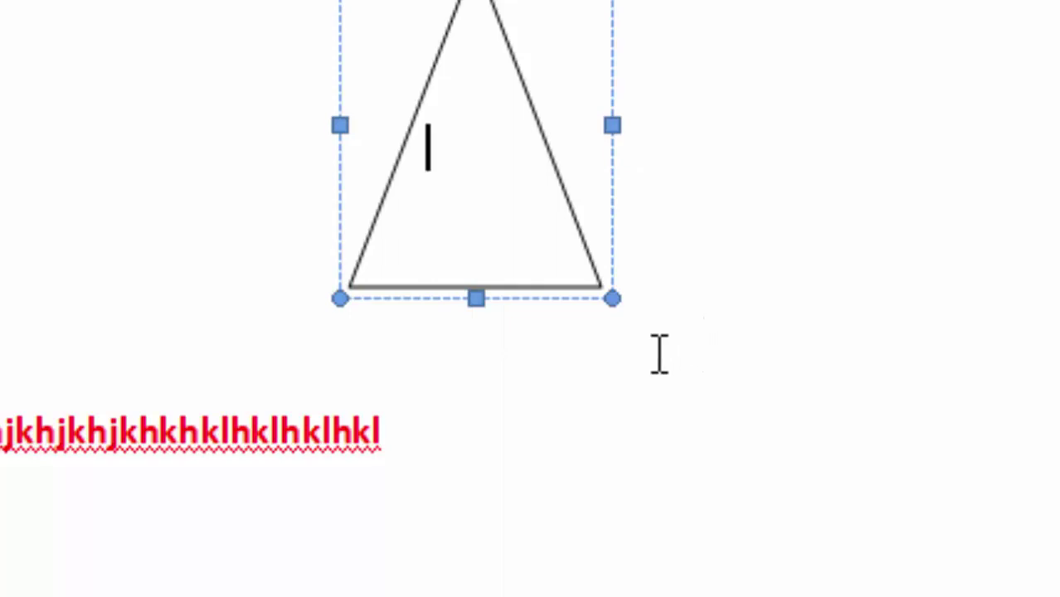
pyautogui.write('sur')
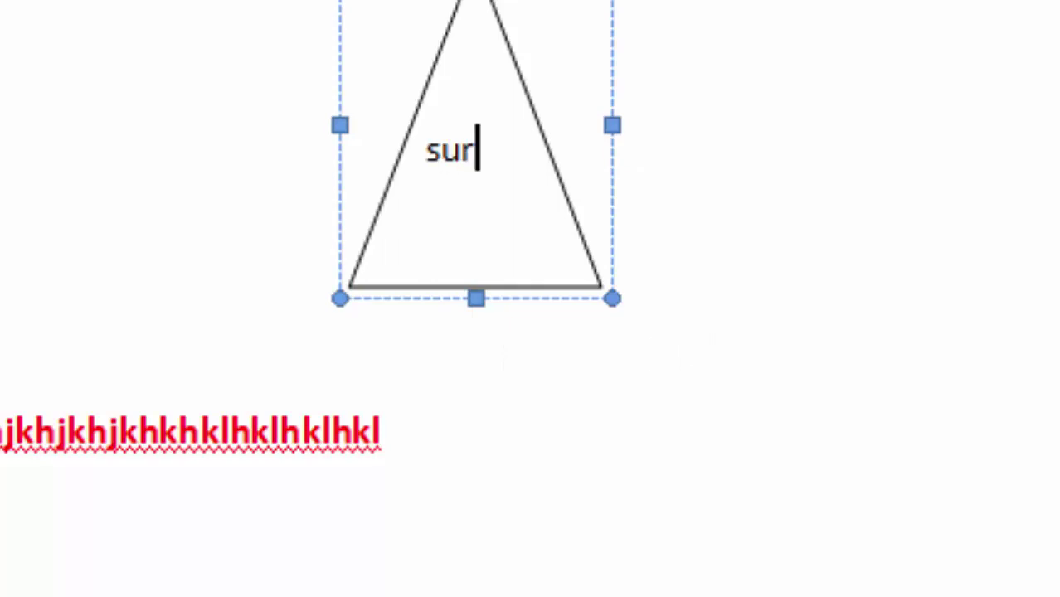
pyautogui.write('aj')
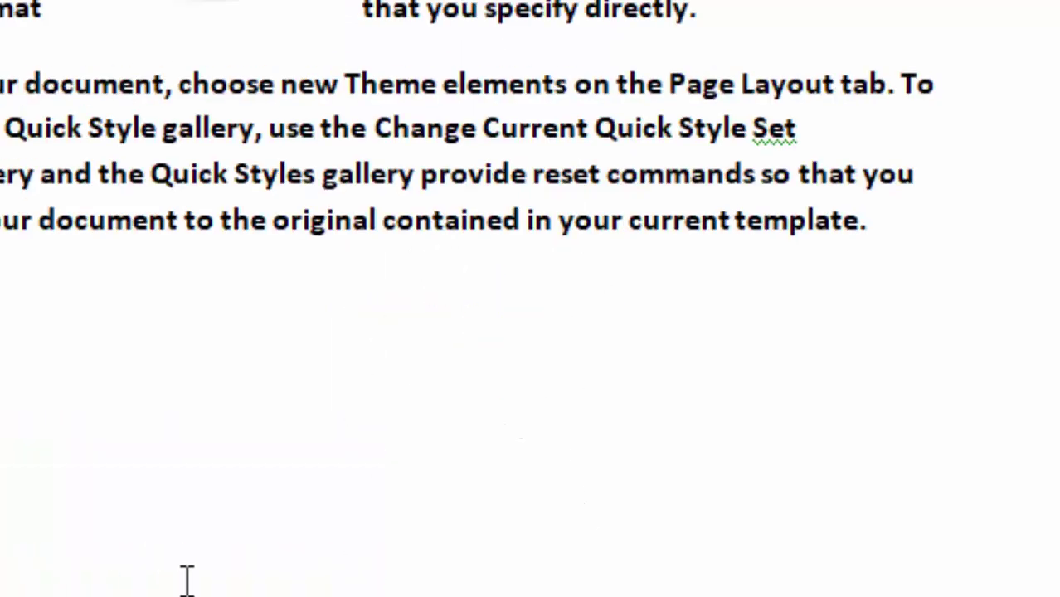
# Step: Drag the Suraj Sir WordArt into the triangle and resize it to fit below the text
pyautogui.scroll(-7, 587, 529)
pyautogui.scroll(-8, 588, 529)
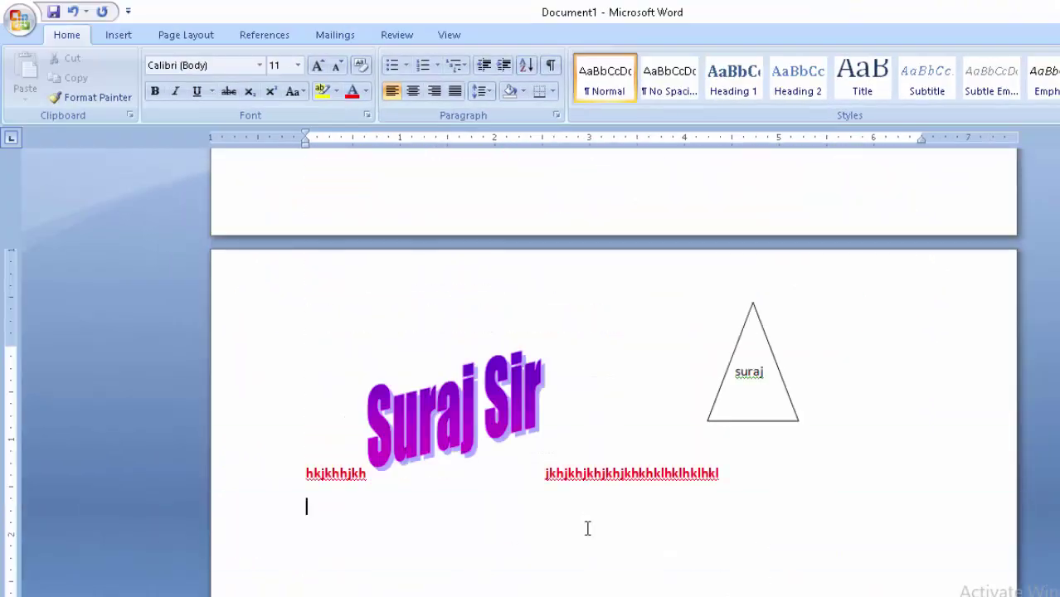
pyautogui.click(464, 421)
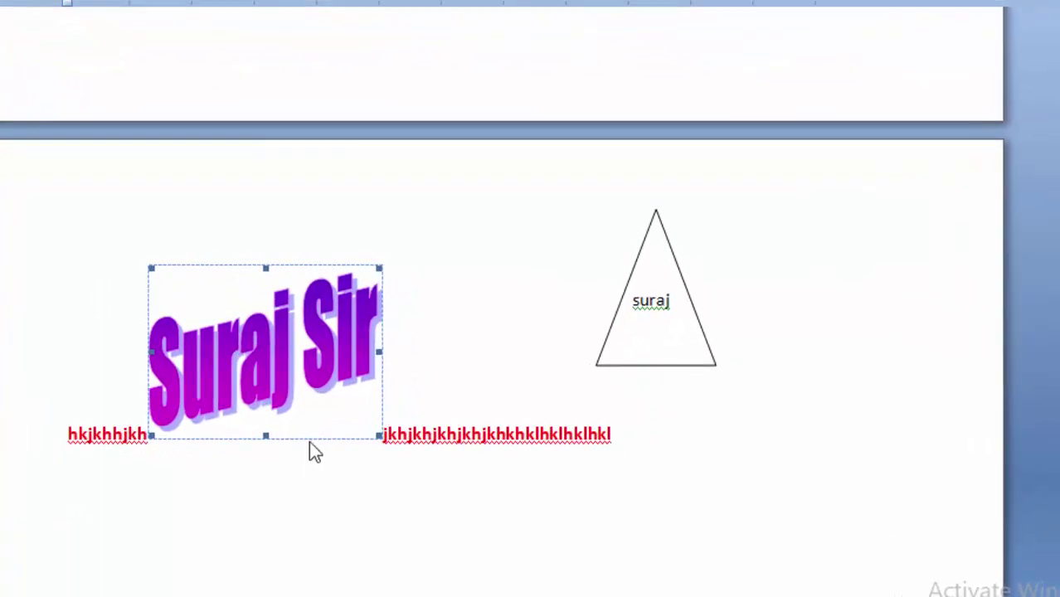
pyautogui.moveTo(295, 379); pyautogui.dragTo(636, 311)
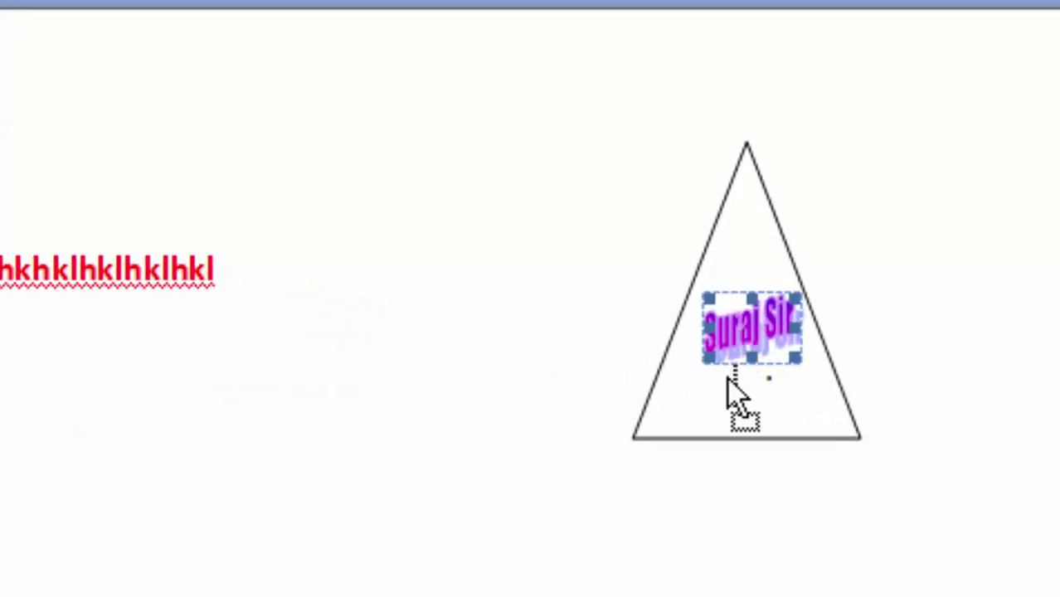
pyautogui.moveTo(742, 340); pyautogui.dragTo(739, 390)
pyautogui.moveTo(797, 407); pyautogui.dragTo(833, 432)
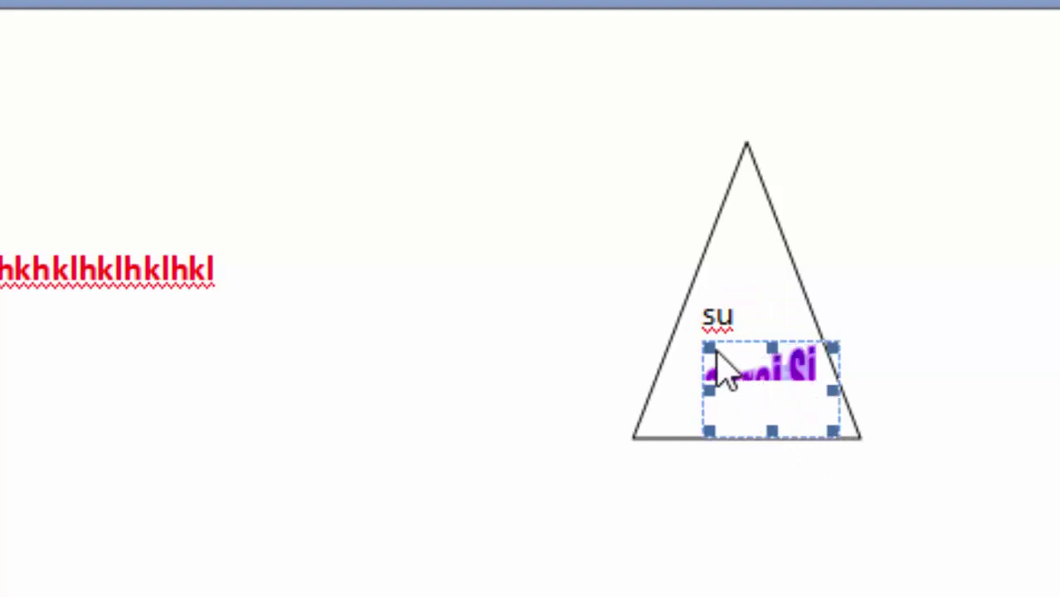
pyautogui.moveTo(707, 347); pyautogui.dragTo(520, 189)
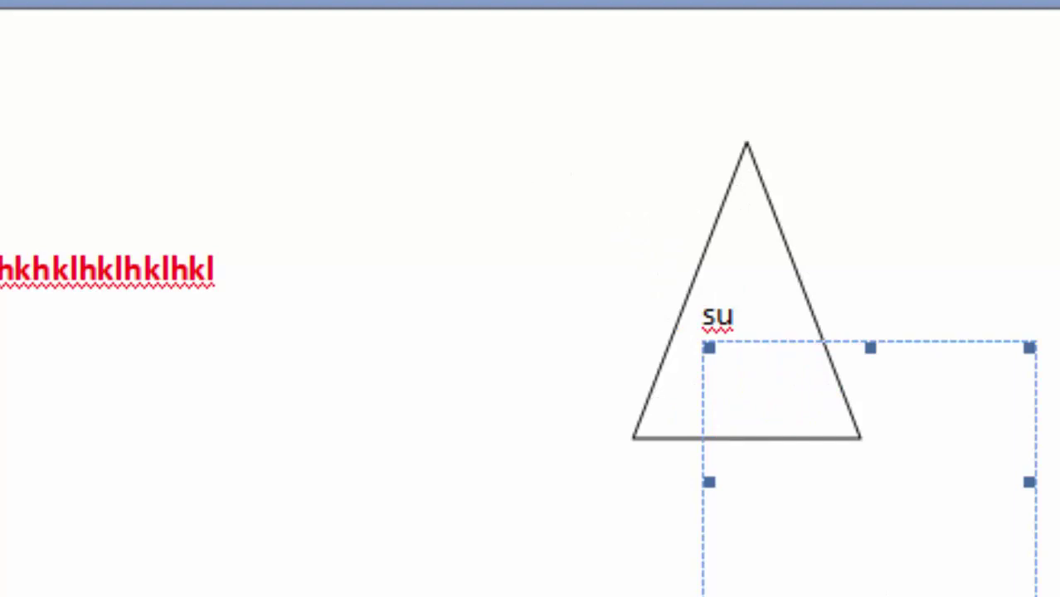
pyautogui.moveTo(975, 589); pyautogui.dragTo(803, 395)
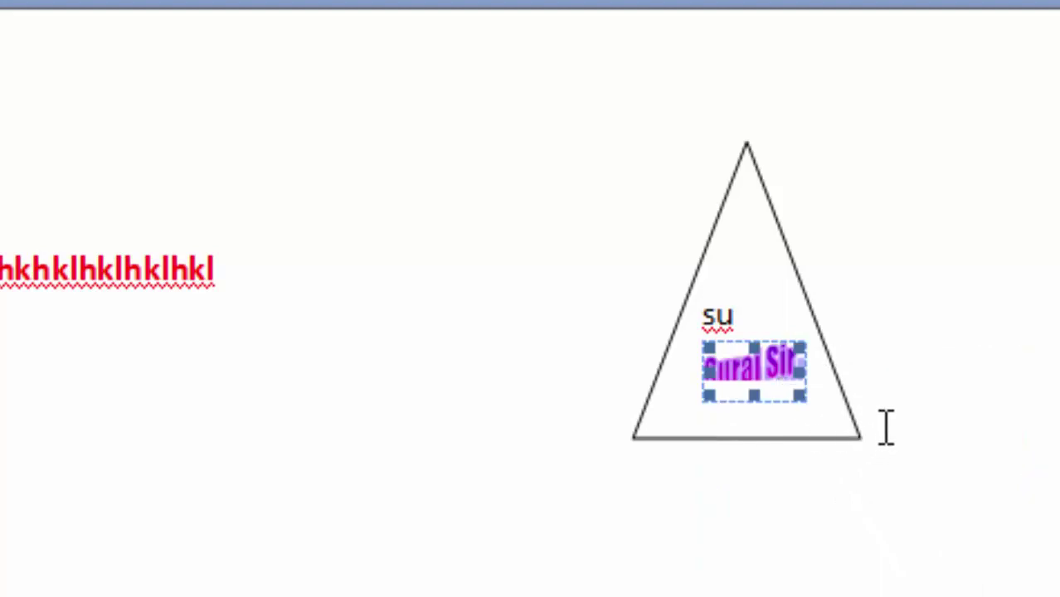
# Step: Enlarge the triangle down and right, then enlarge the WordArt inside it
pyautogui.click(830, 438)
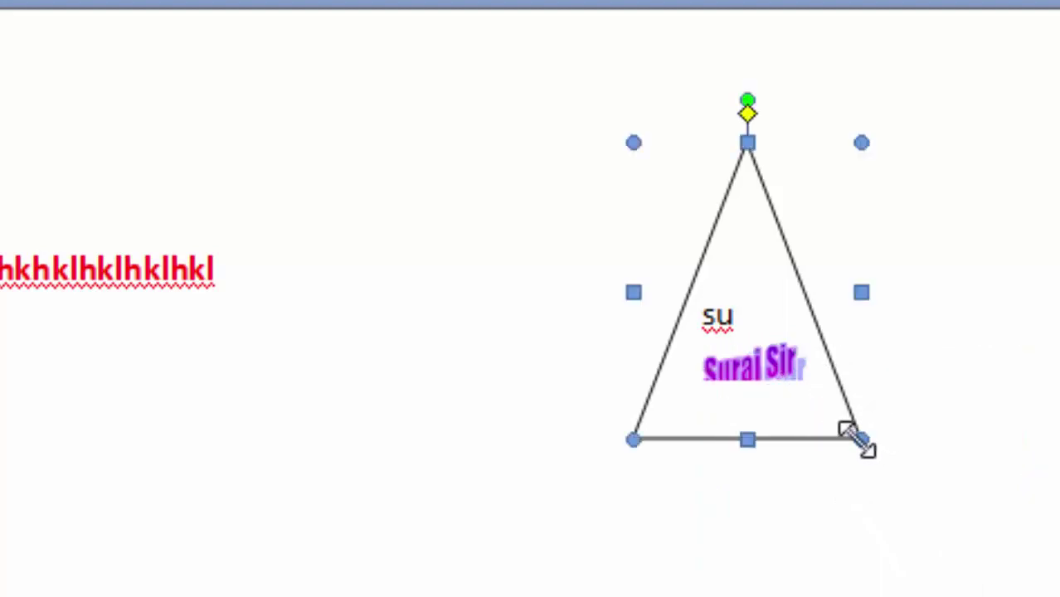
pyautogui.moveTo(860, 439); pyautogui.dragTo(984, 596)
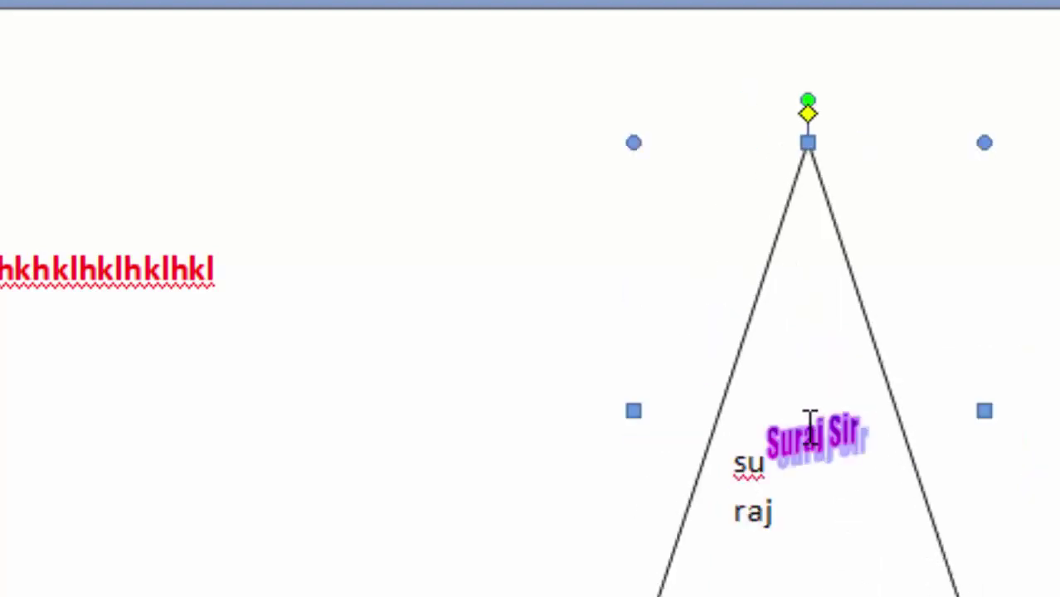
pyautogui.click(809, 428)
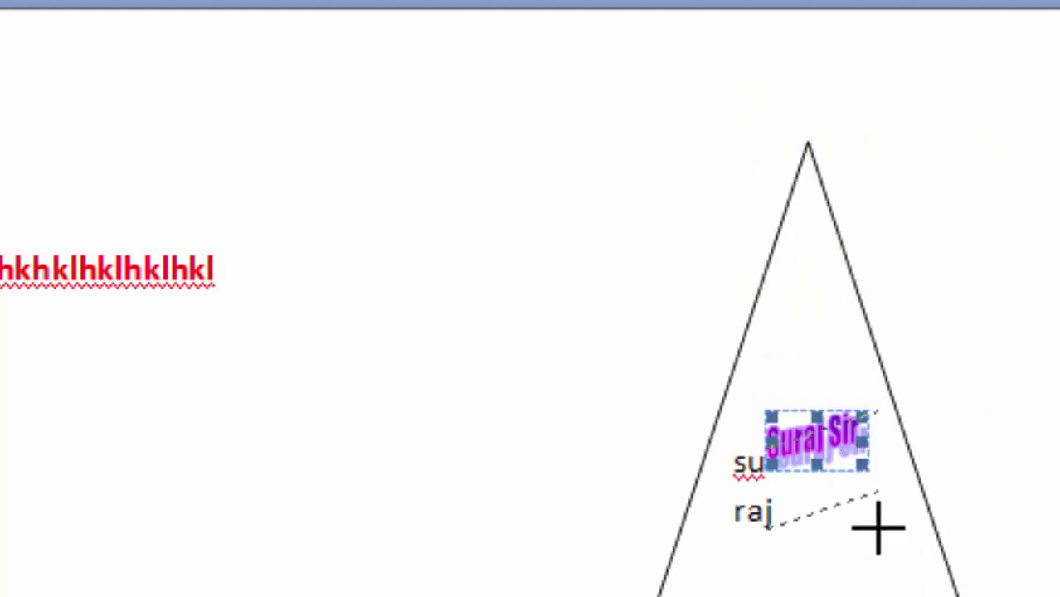
pyautogui.moveTo(867, 471); pyautogui.dragTo(881, 531)
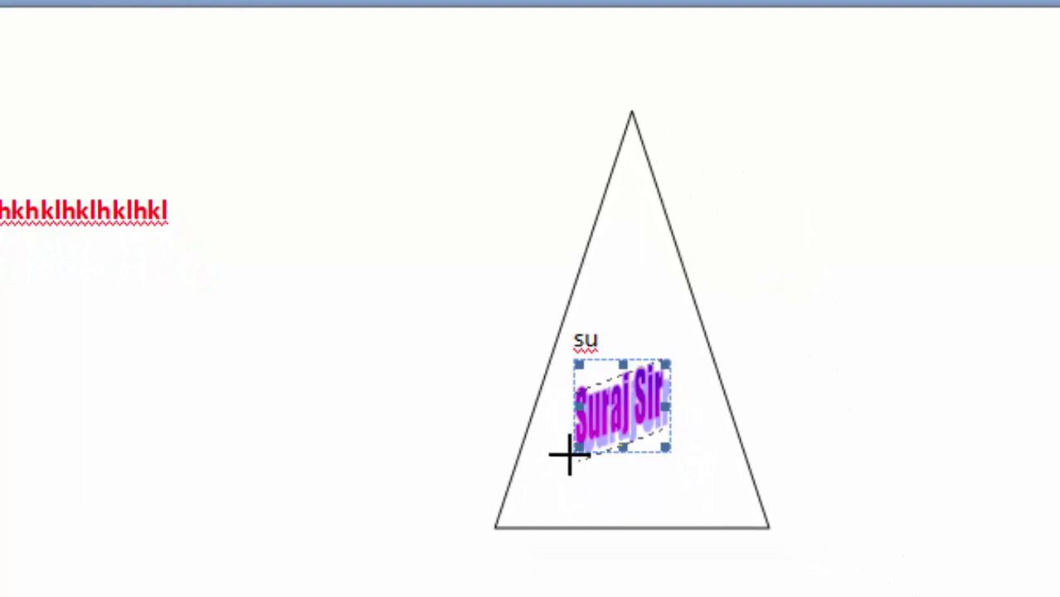
pyautogui.moveTo(575, 449); pyautogui.dragTo(537, 490)
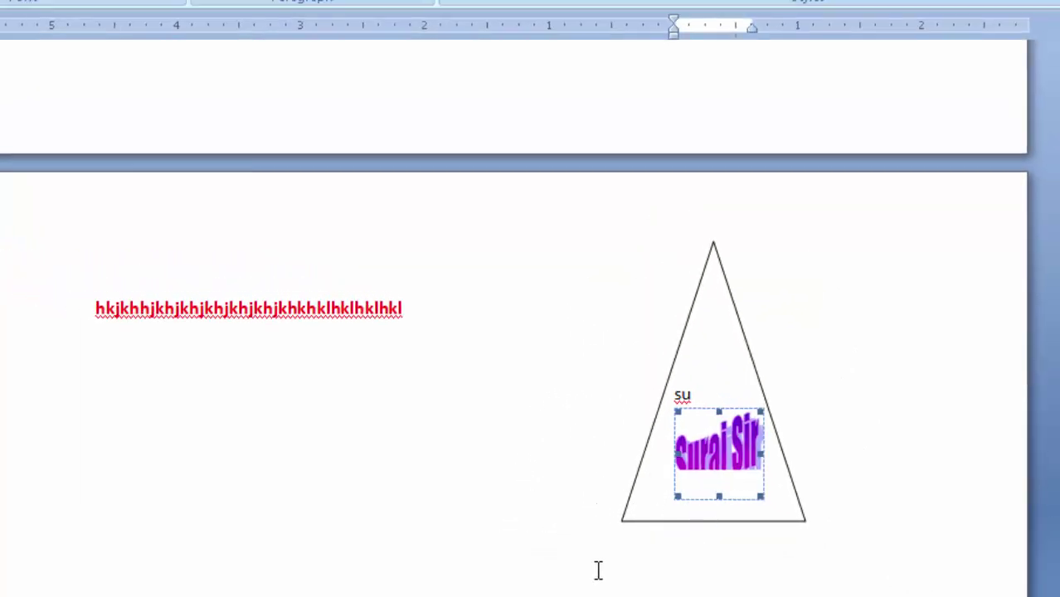
# Step: Enlarge the triangle up and left, then grow the WordArt to fill its centre
pyautogui.click(734, 513)
pyautogui.moveTo(622, 241); pyautogui.dragTo(365, 123)
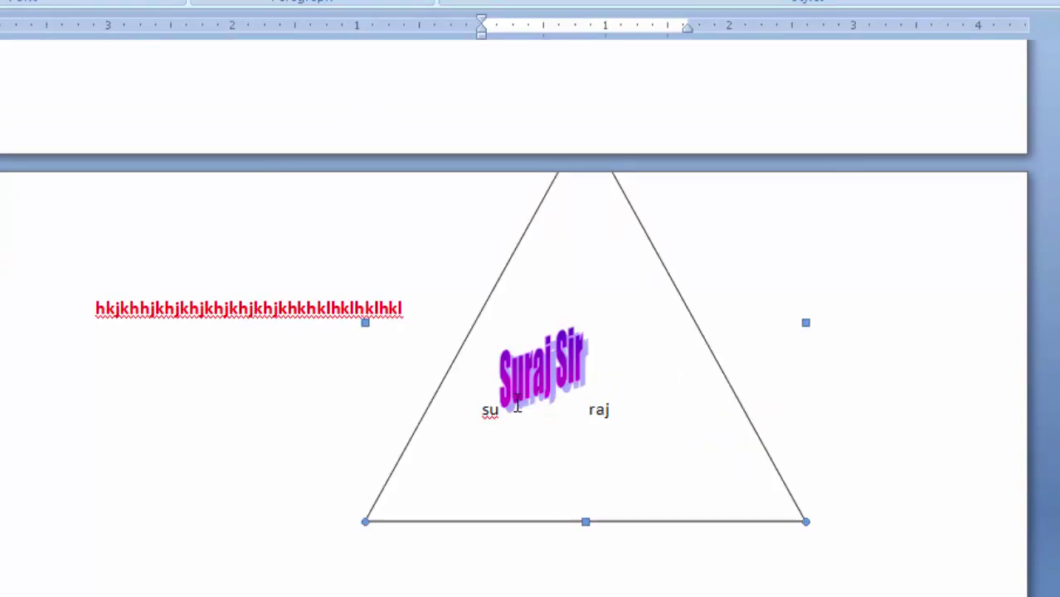
pyautogui.click(537, 394)
pyautogui.moveTo(584, 409); pyautogui.dragTo(657, 481)
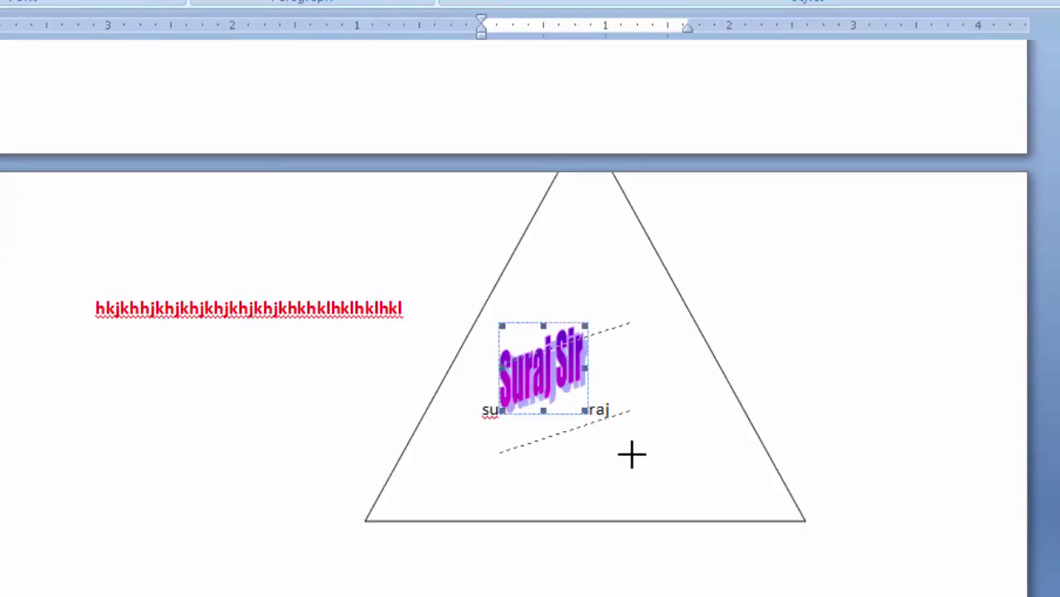